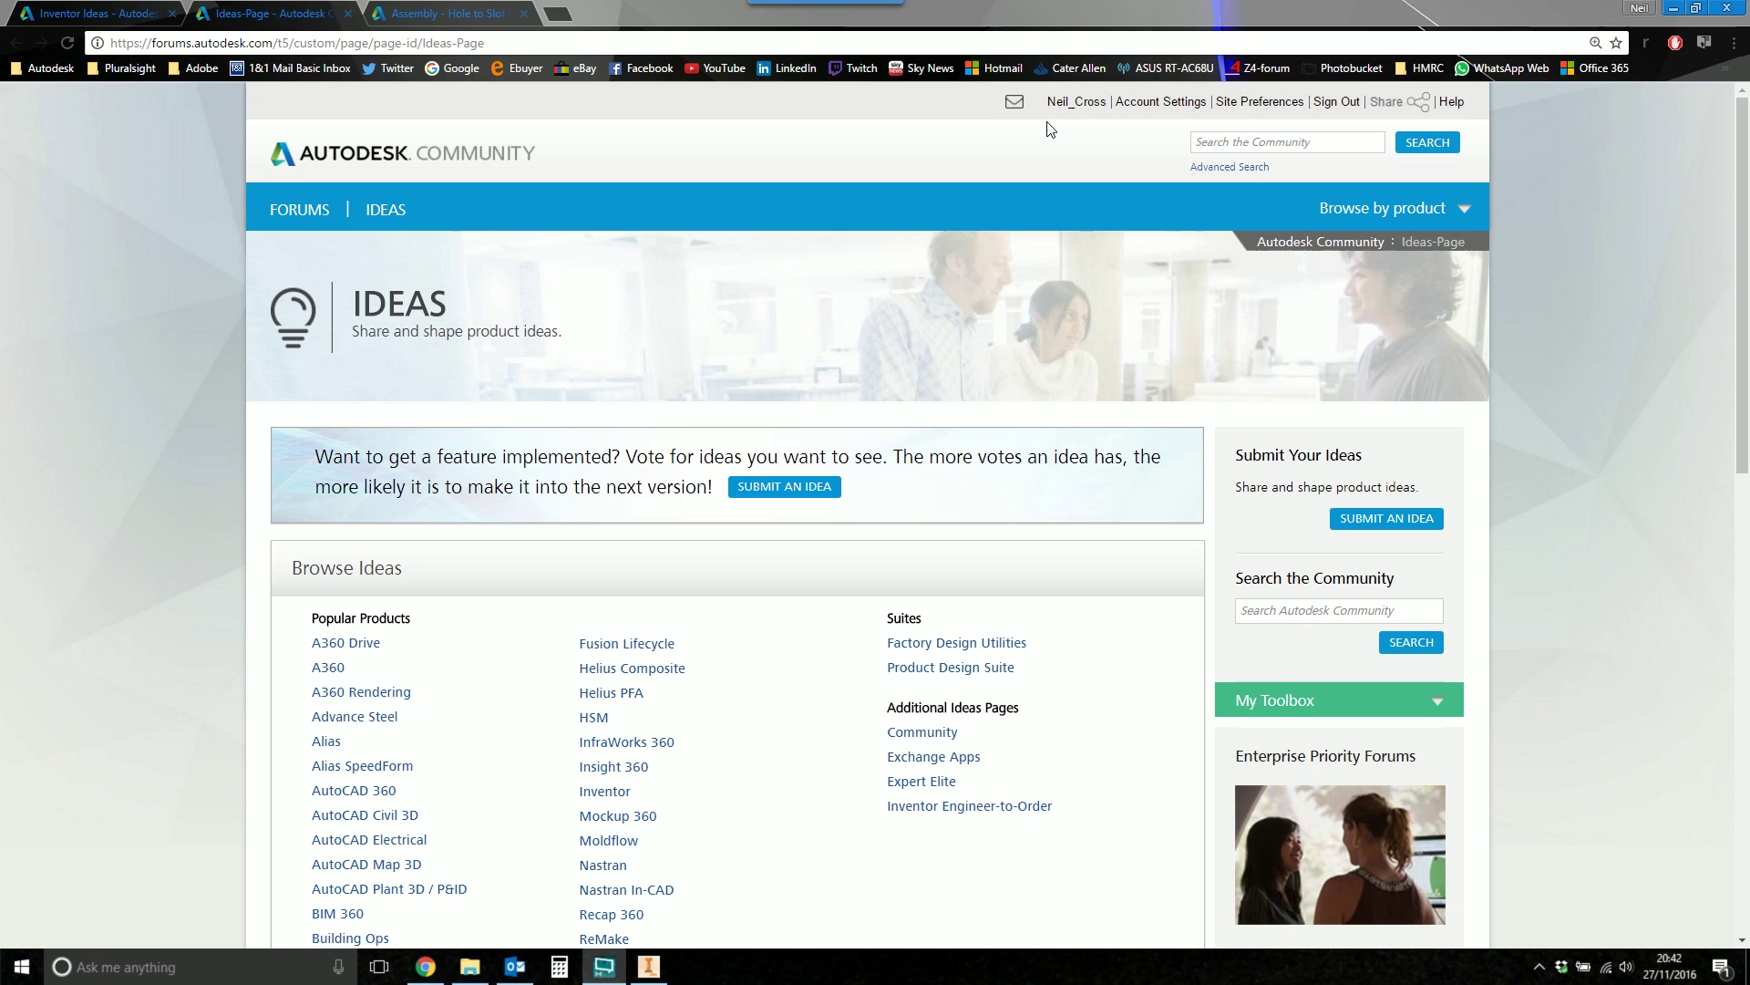
# - Scroll down the Autodesk Community Ideas page to the product Browse Ideas links
pyautogui.scroll(-2, 238, 359)
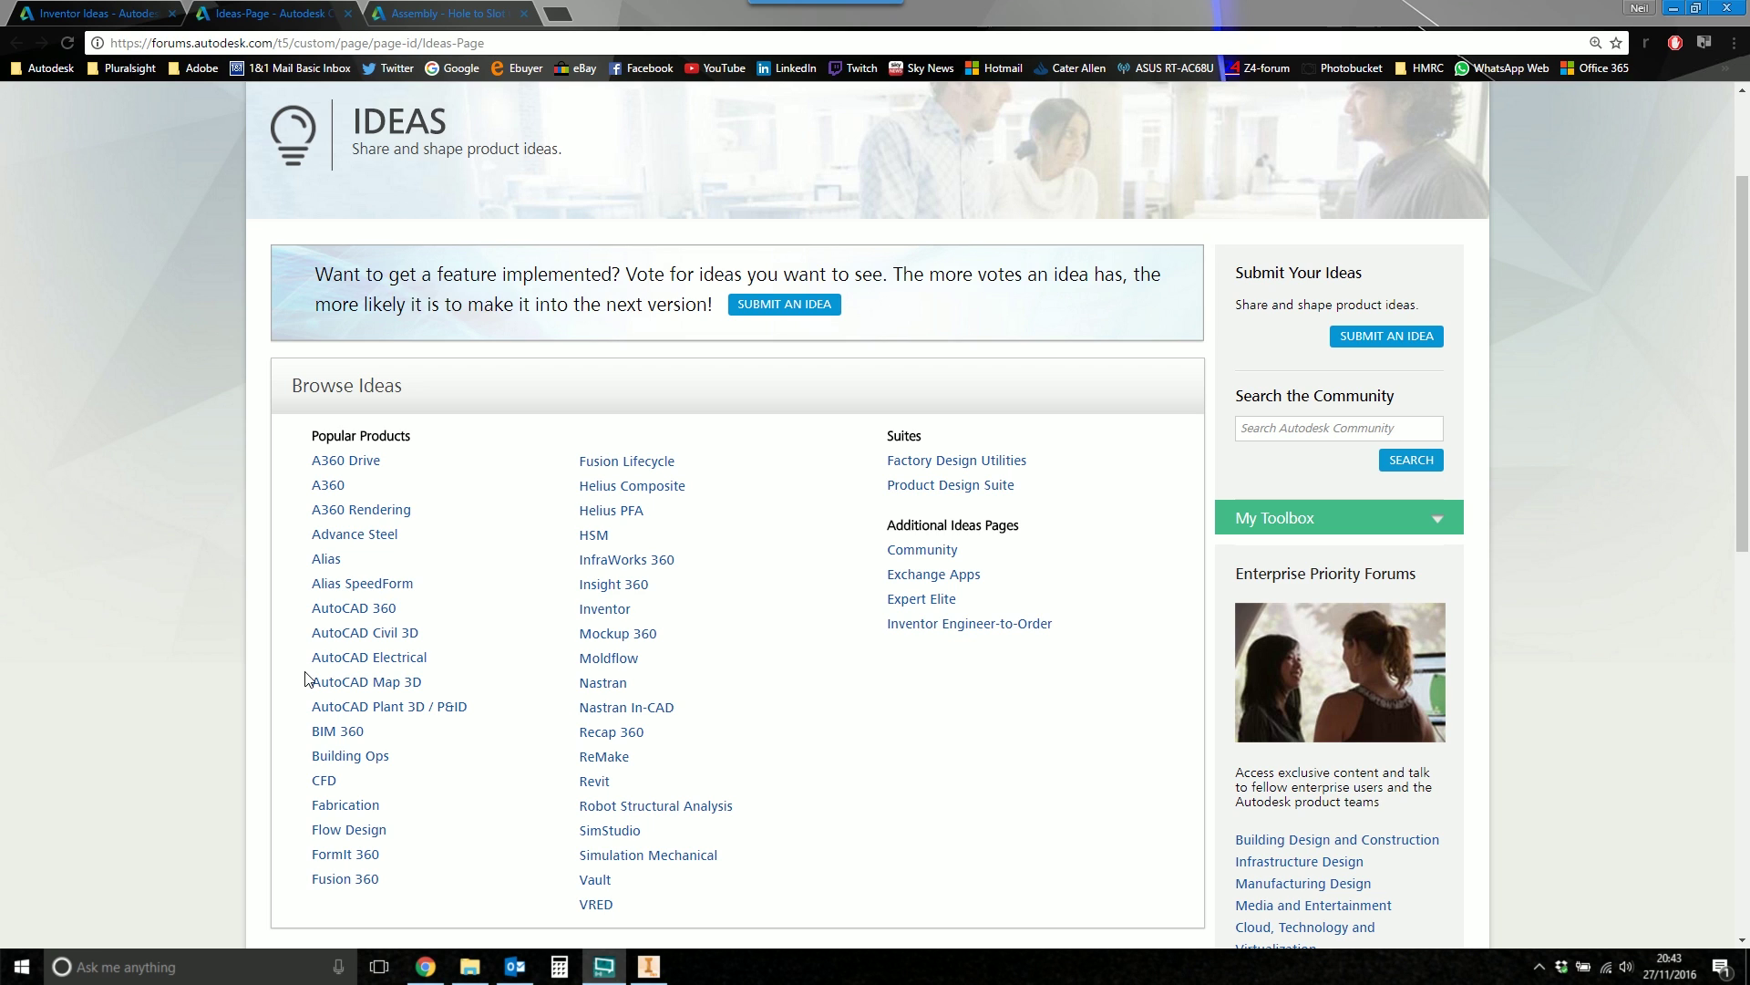
pyautogui.click(102, 11)
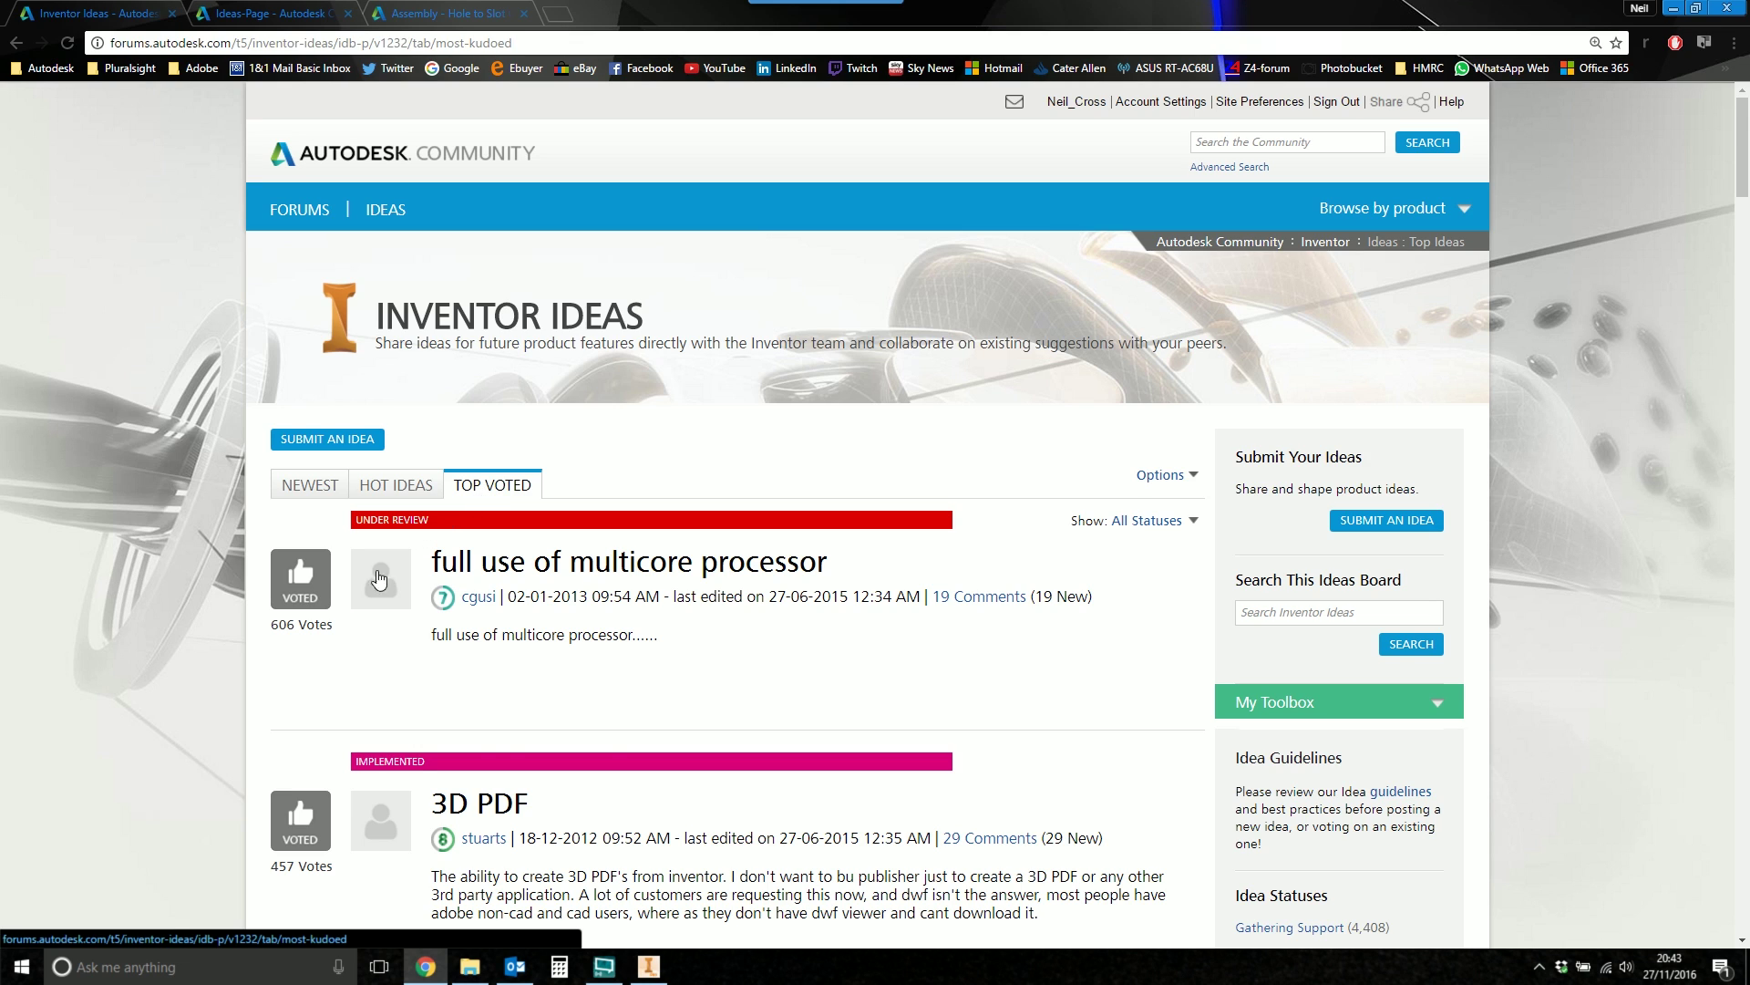
pyautogui.scroll(-2, 156, 674)
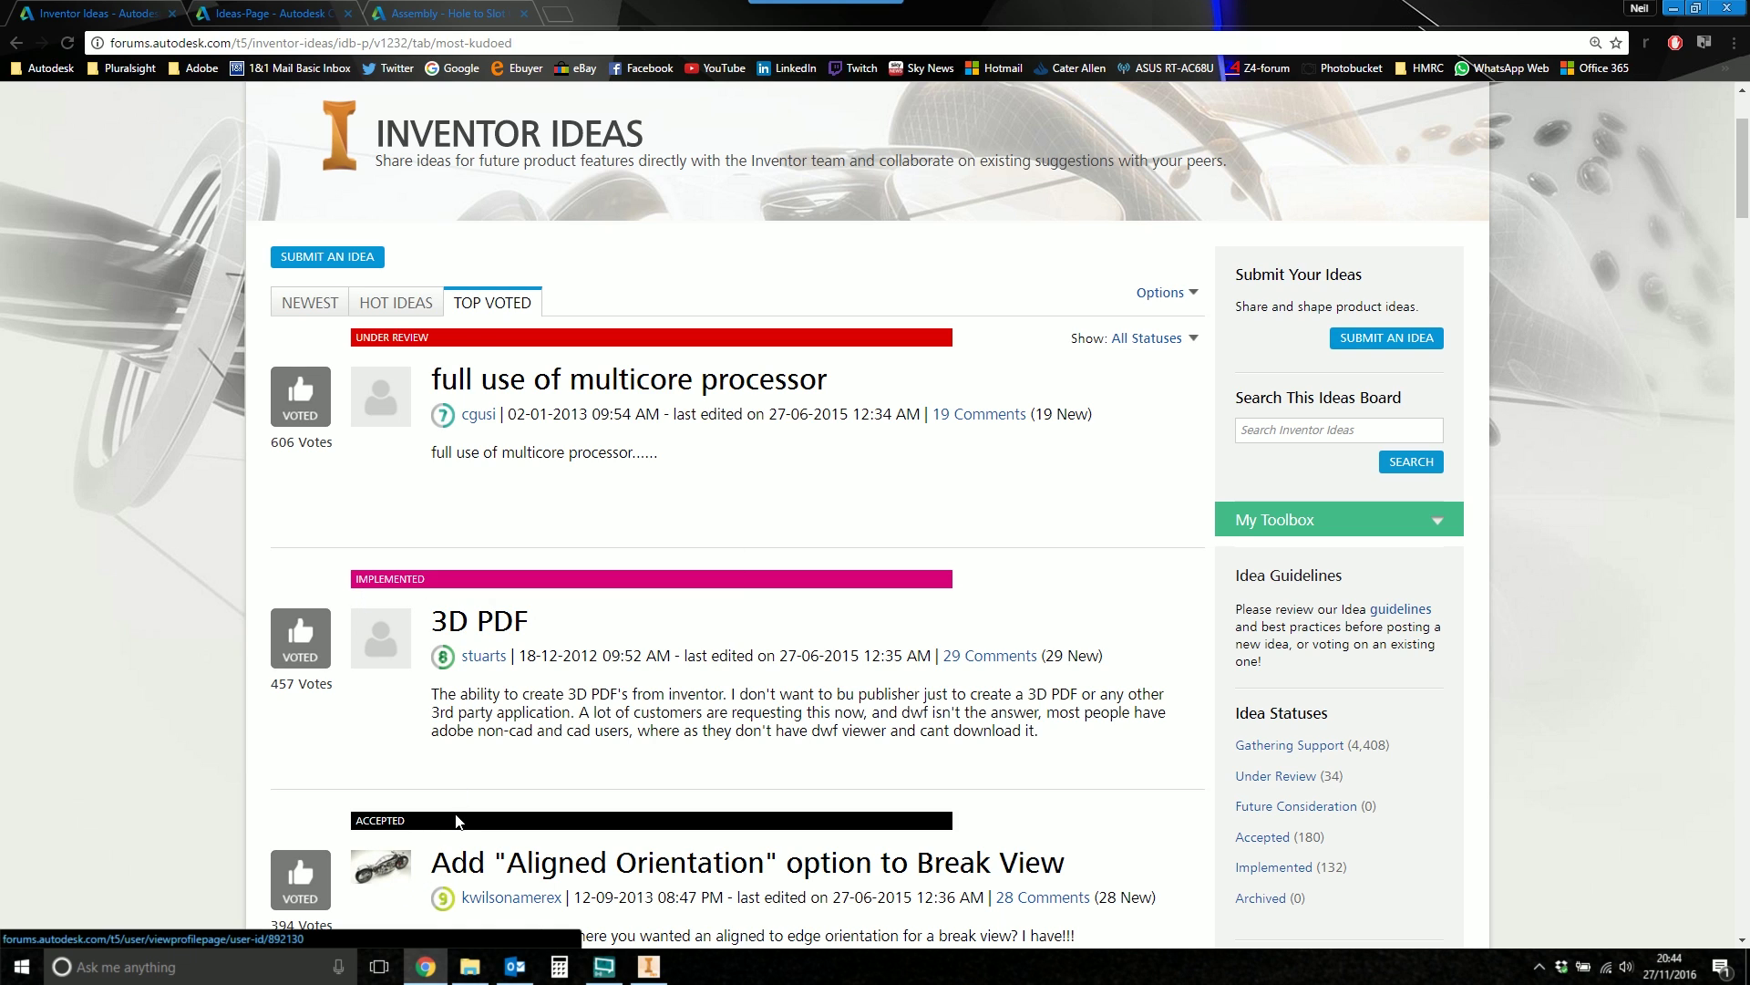
# - Scroll through the Inventor Ideas top-voted list, then jump back to its top
pyautogui.scroll(-9, 456, 820)
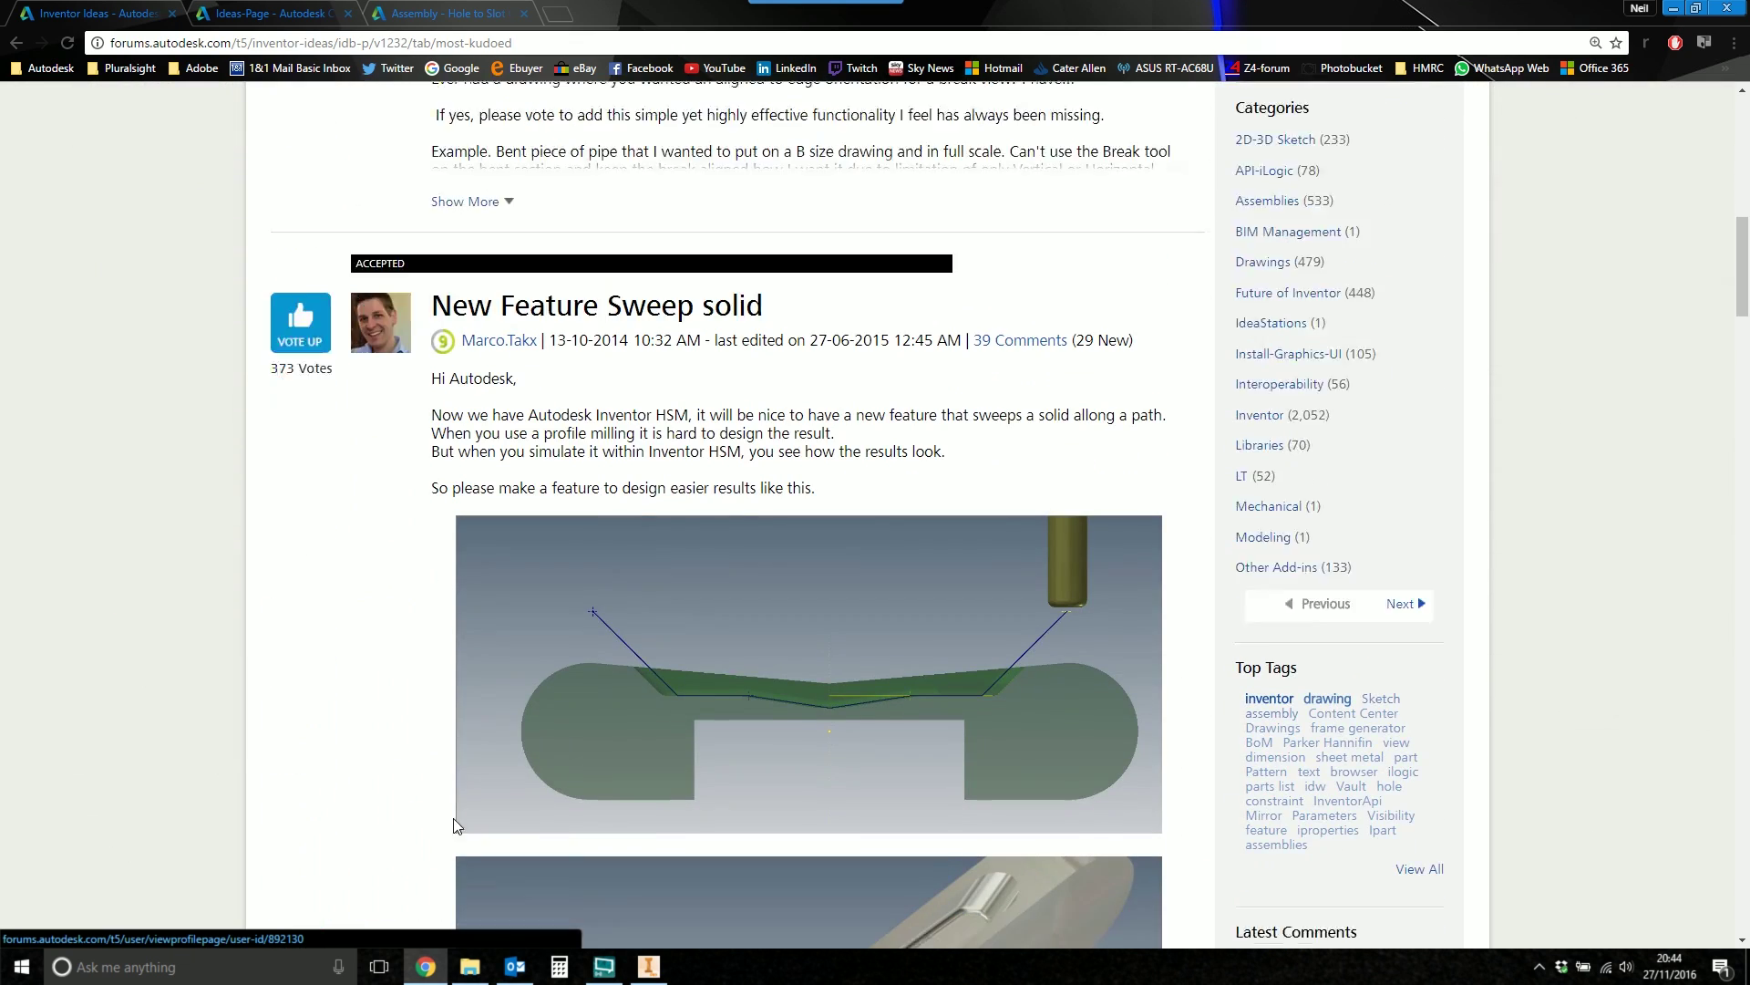
pyautogui.scroll(-12, 456, 825)
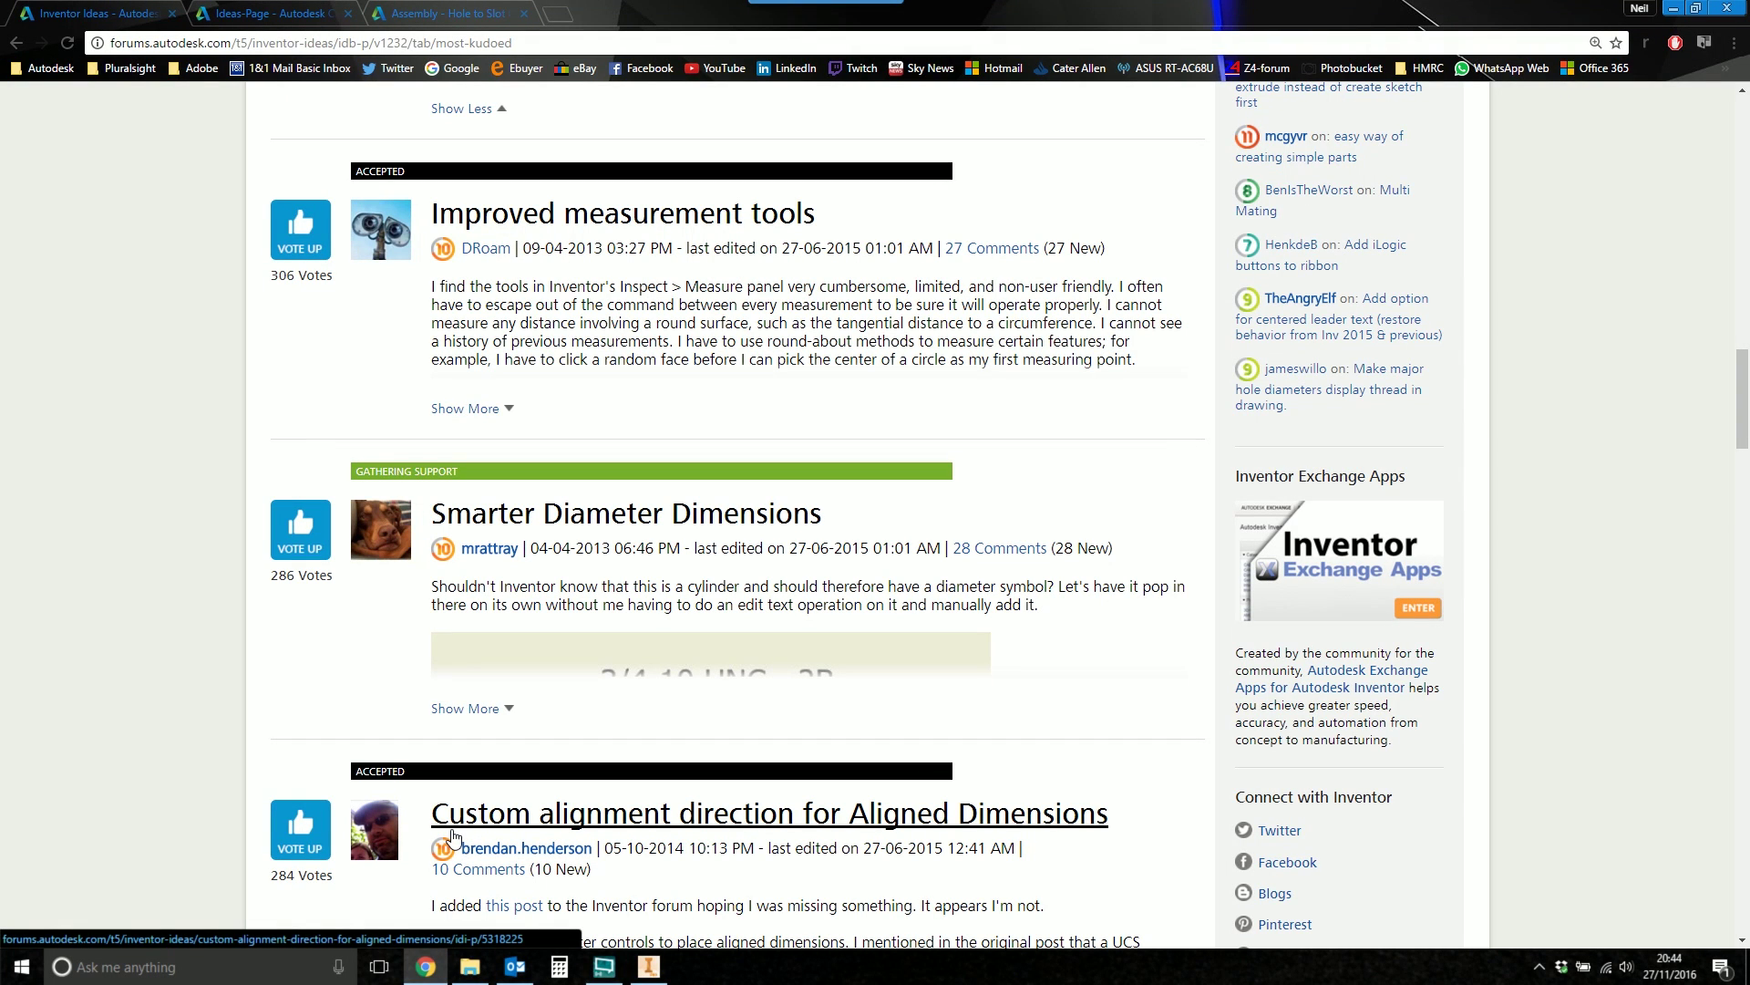
pyautogui.press('Home')
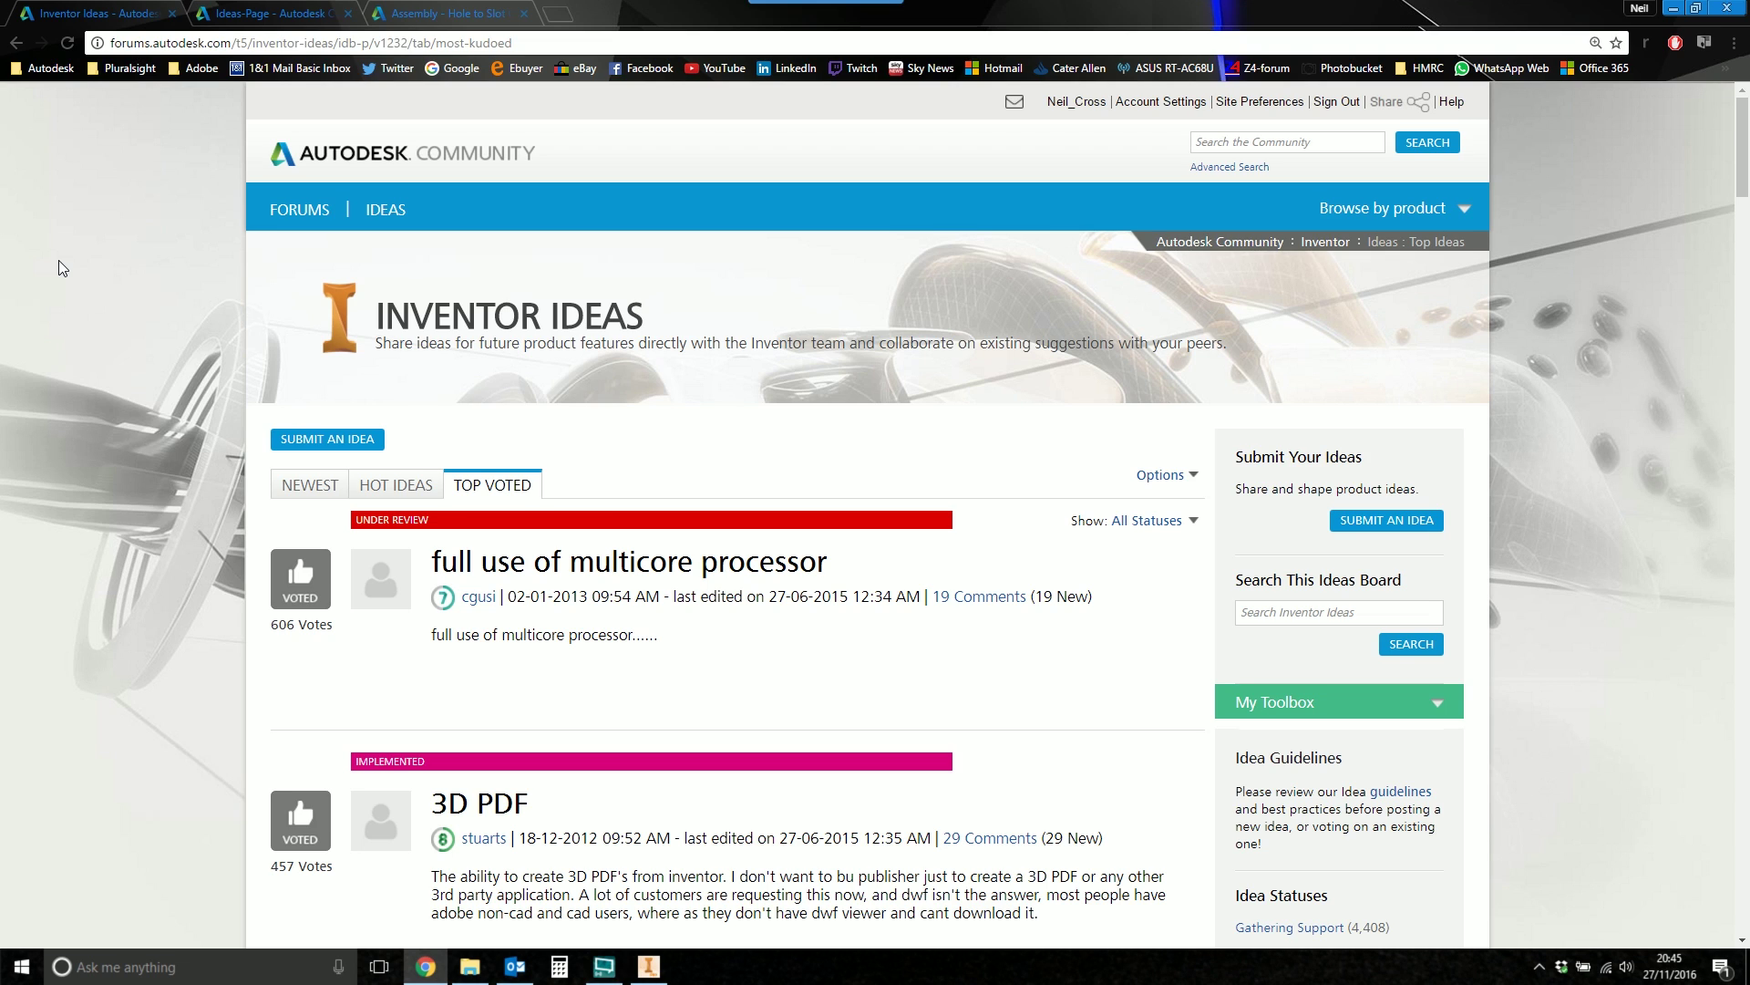
# - Show the 'Assembly - Hole to Slot Constraint' idea and scroll down toward its comments
pyautogui.click(445, 12)
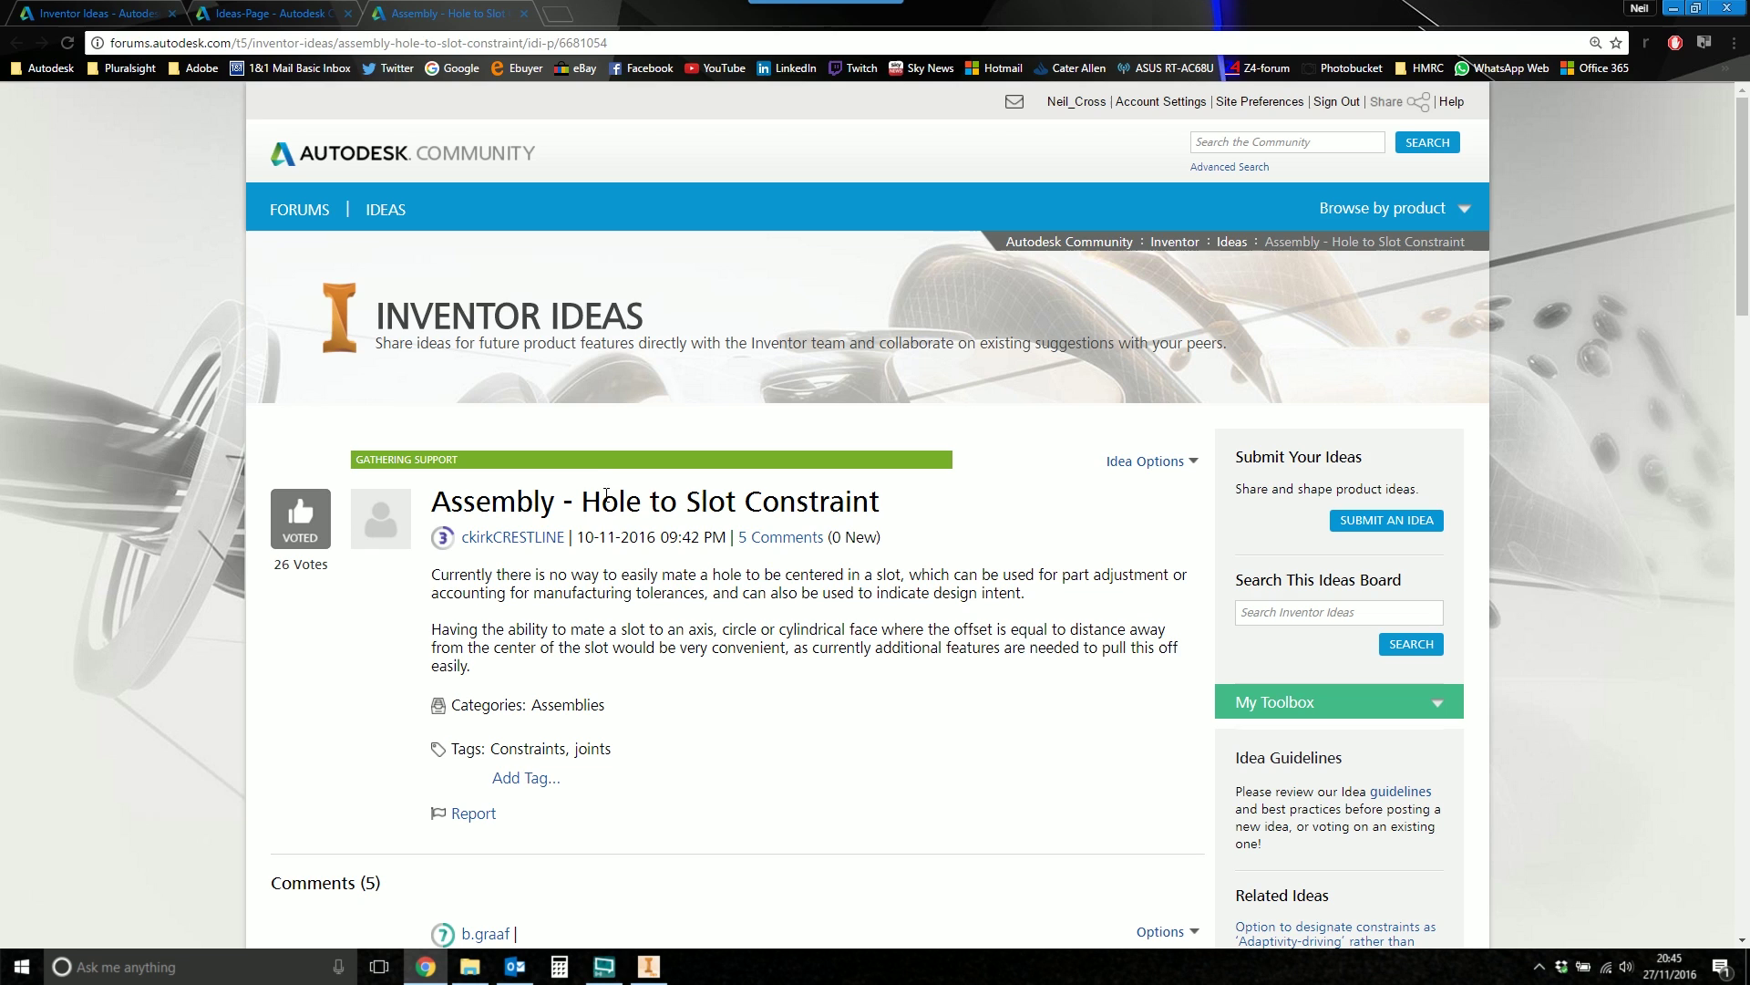
pyautogui.scroll(-2, 607, 493)
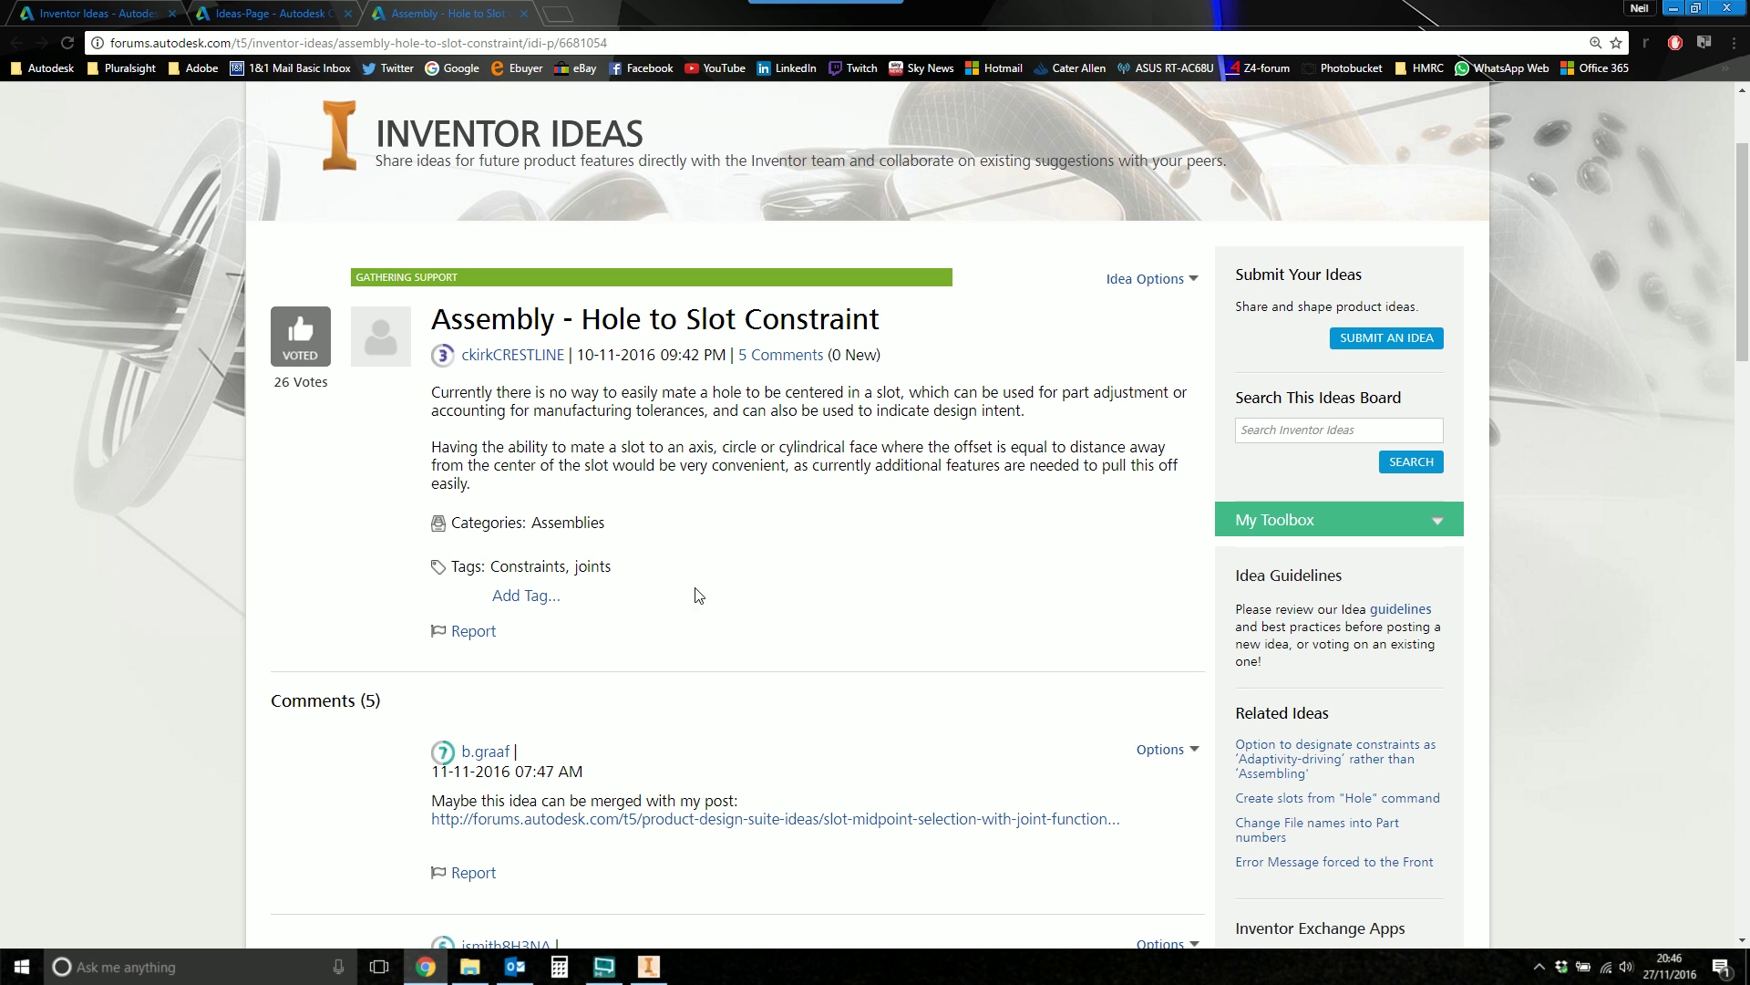
pyautogui.click(649, 967)
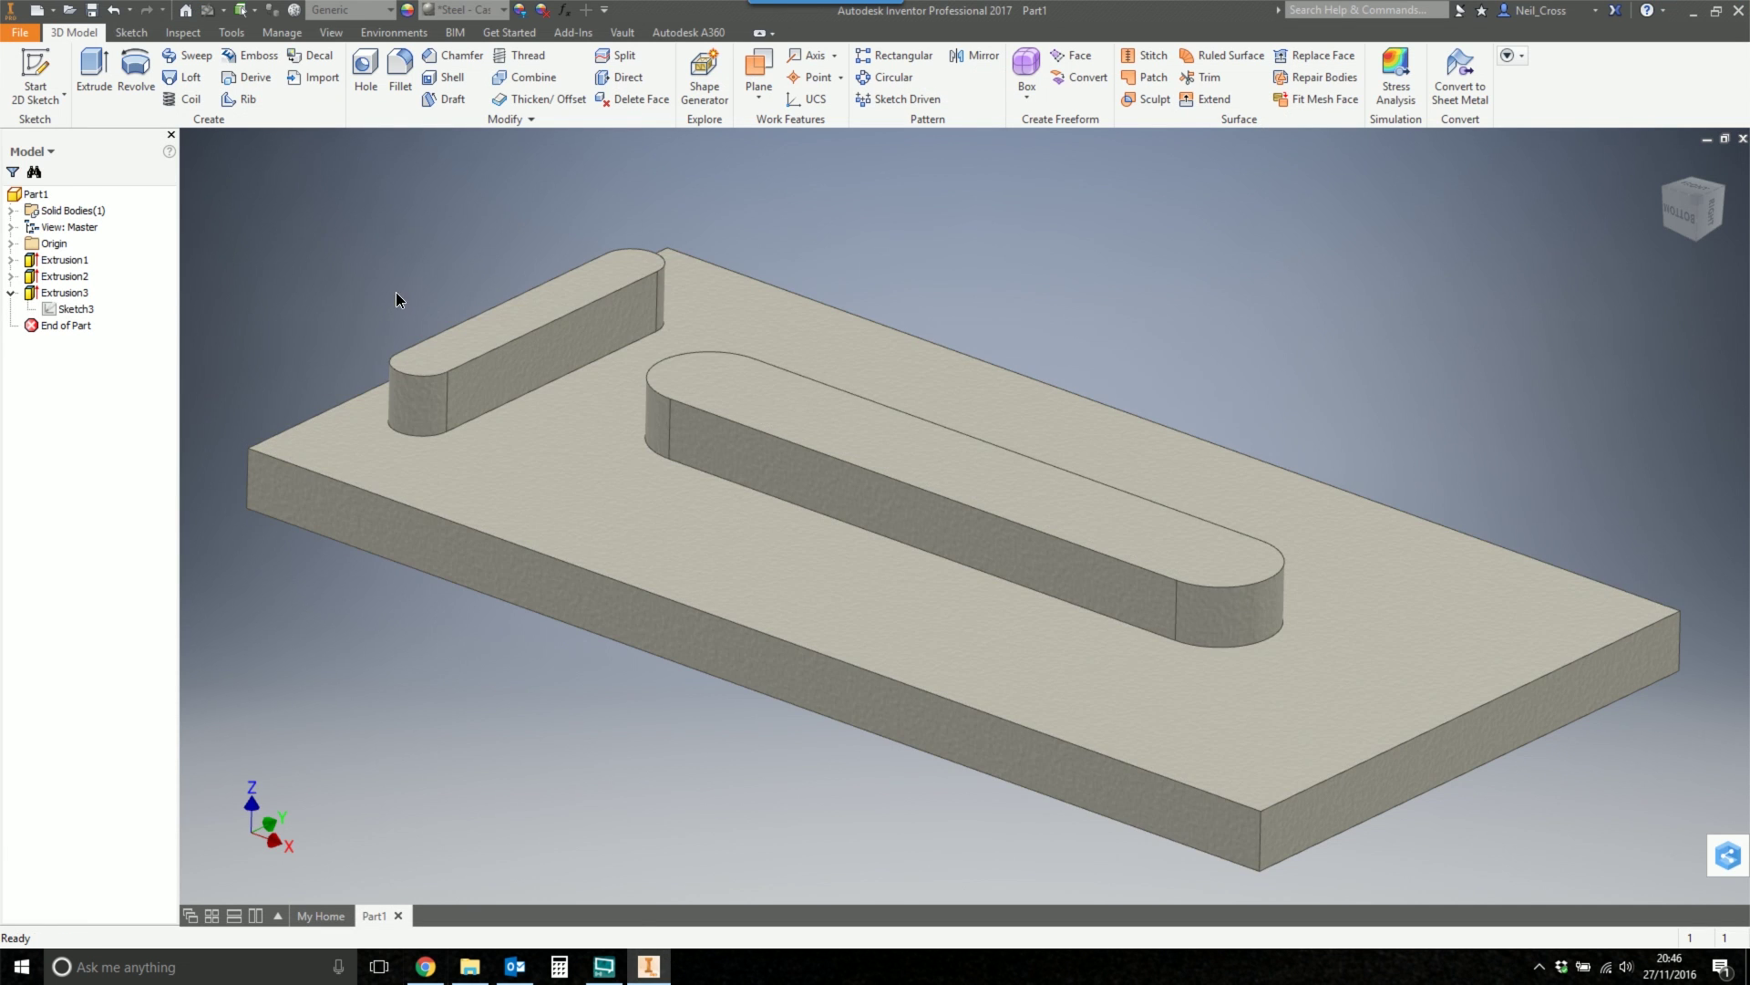
pyautogui.click(379, 74)
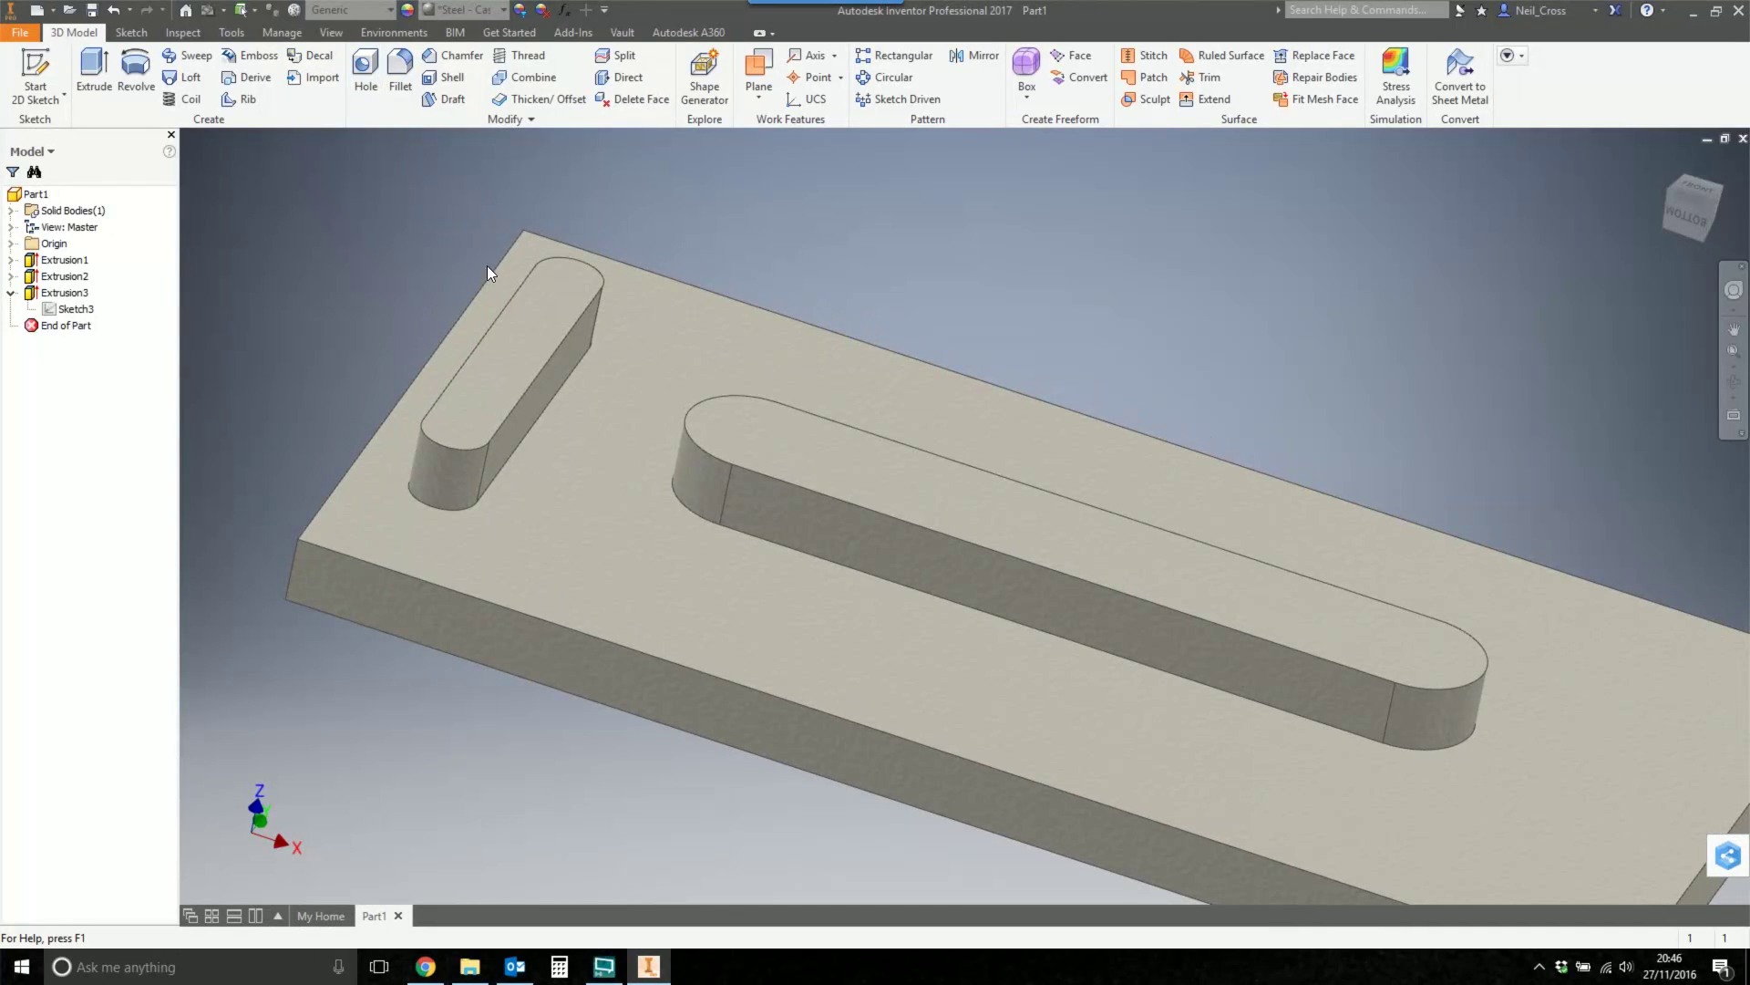
pyautogui.click(273, 195)
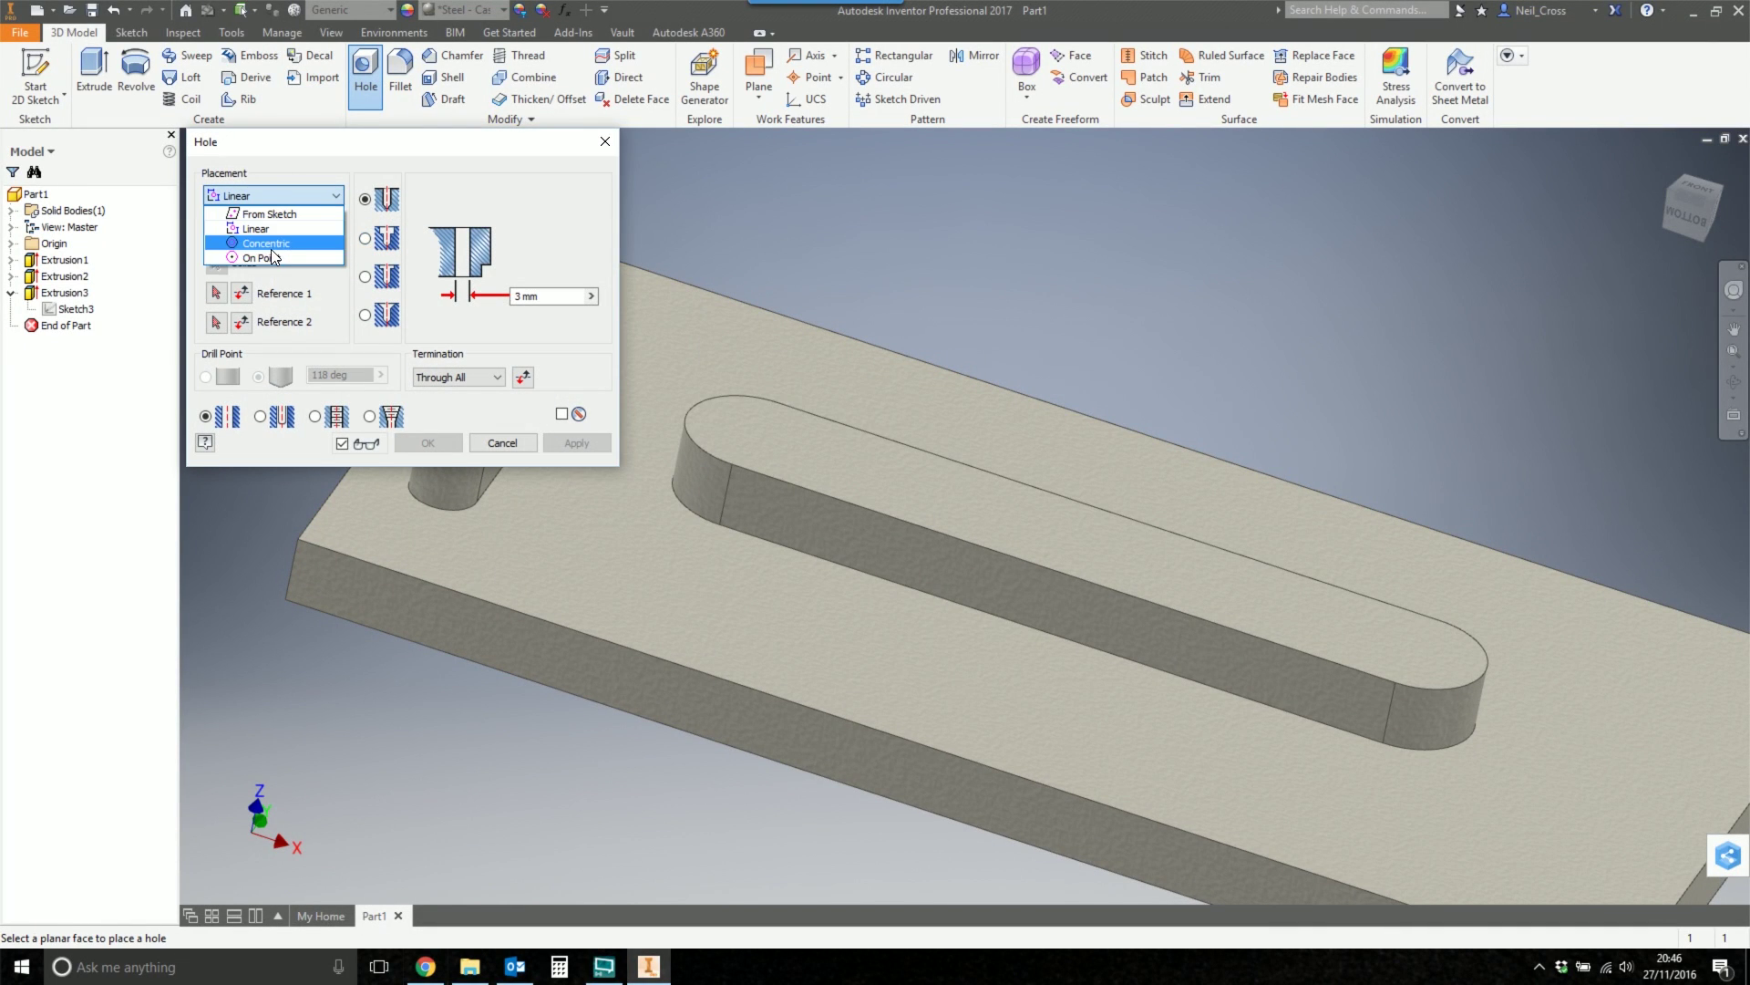
pyautogui.click(271, 244)
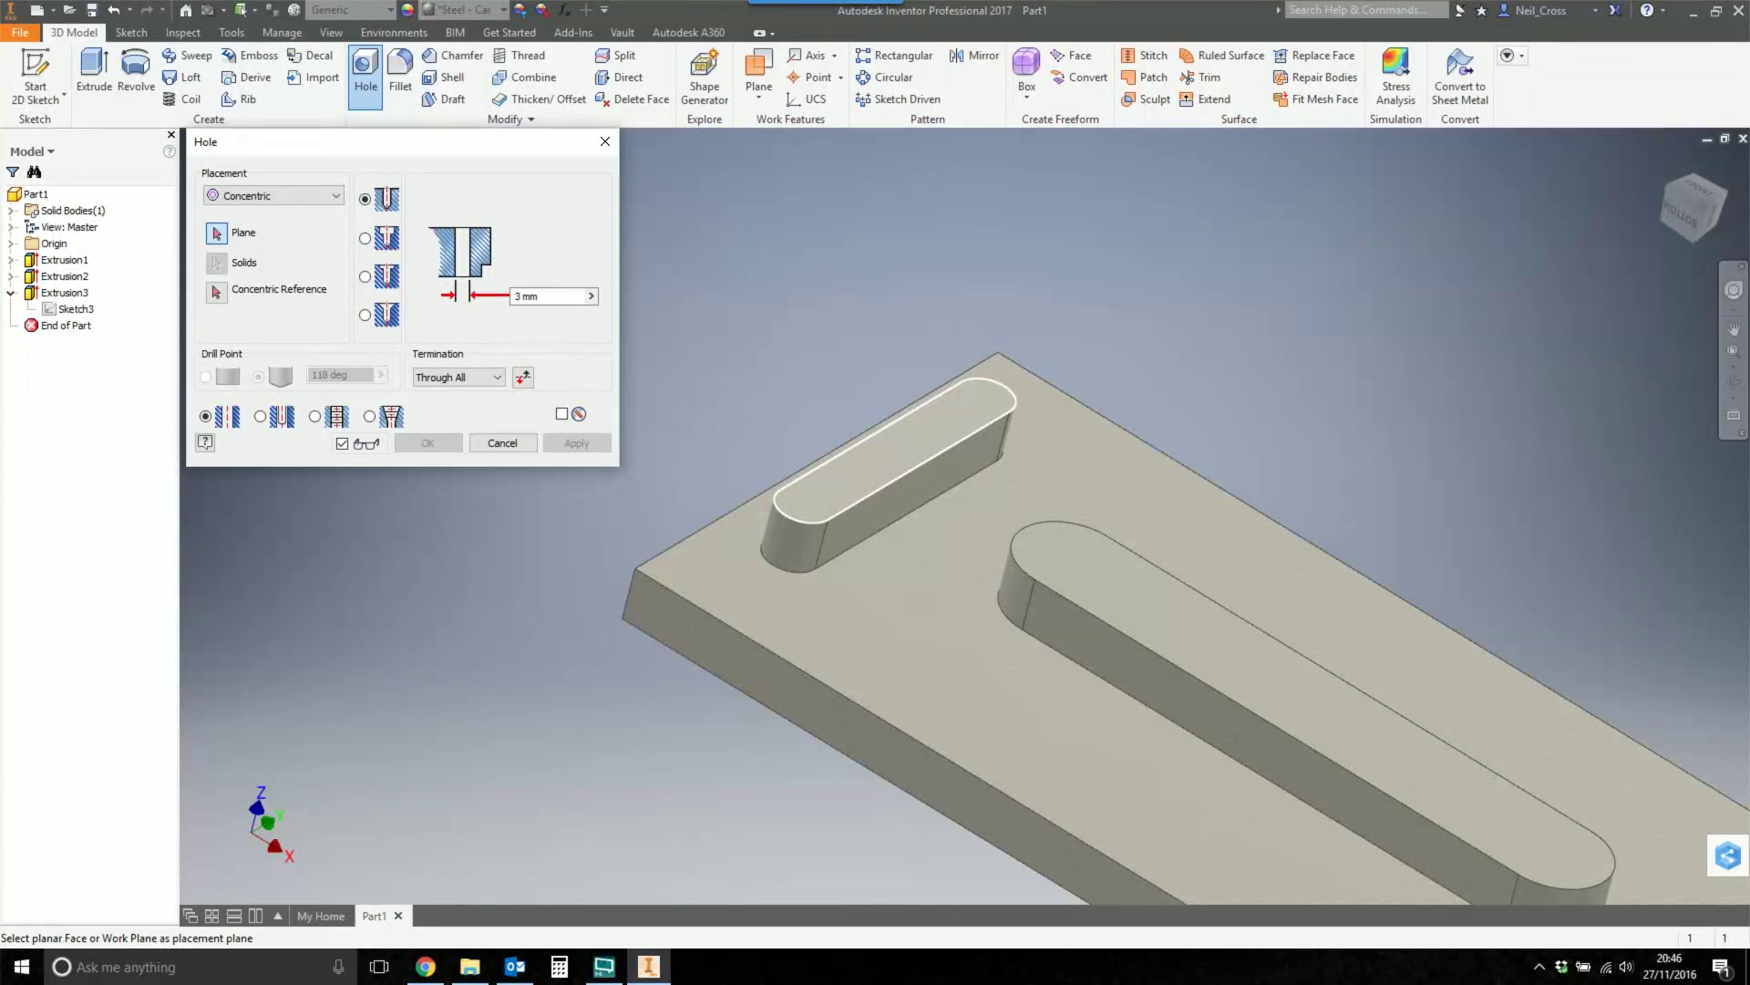
pyautogui.click(795, 513)
pyautogui.click(784, 517)
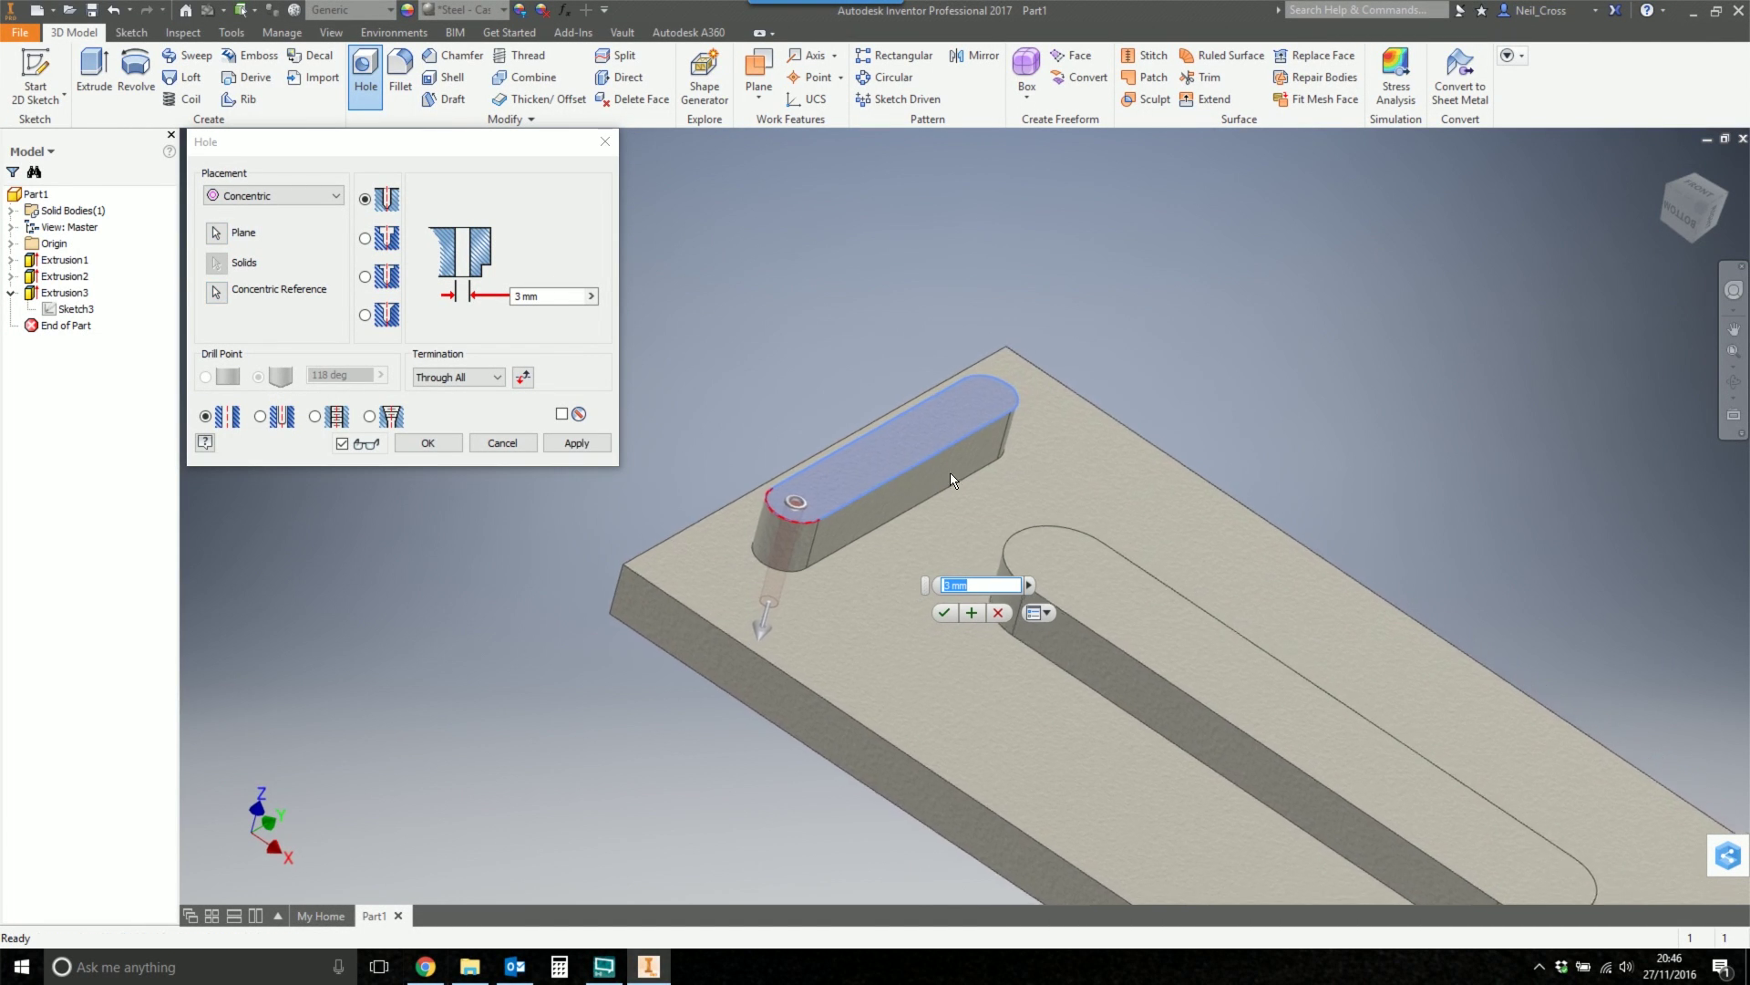
pyautogui.keyDown('shift'); pyautogui.moveTo(950, 472); pyautogui.dragTo(791, 496, button='middle'); pyautogui.keyUp('shift')
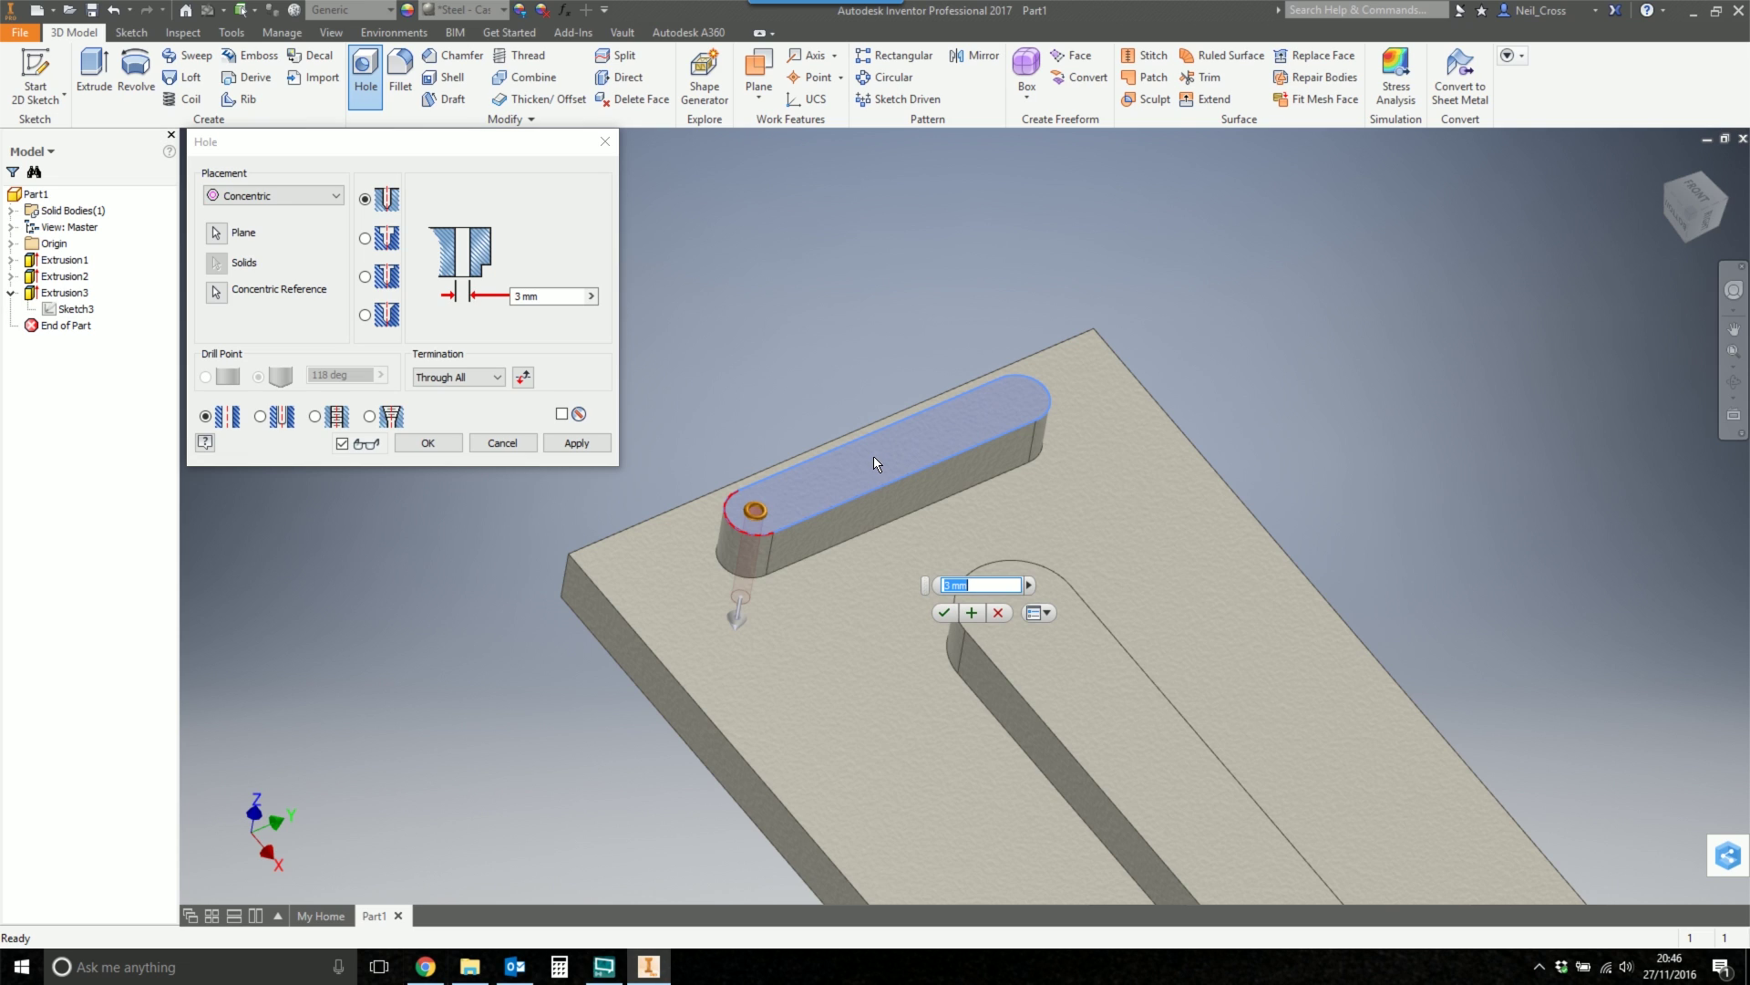
pyautogui.click(604, 142)
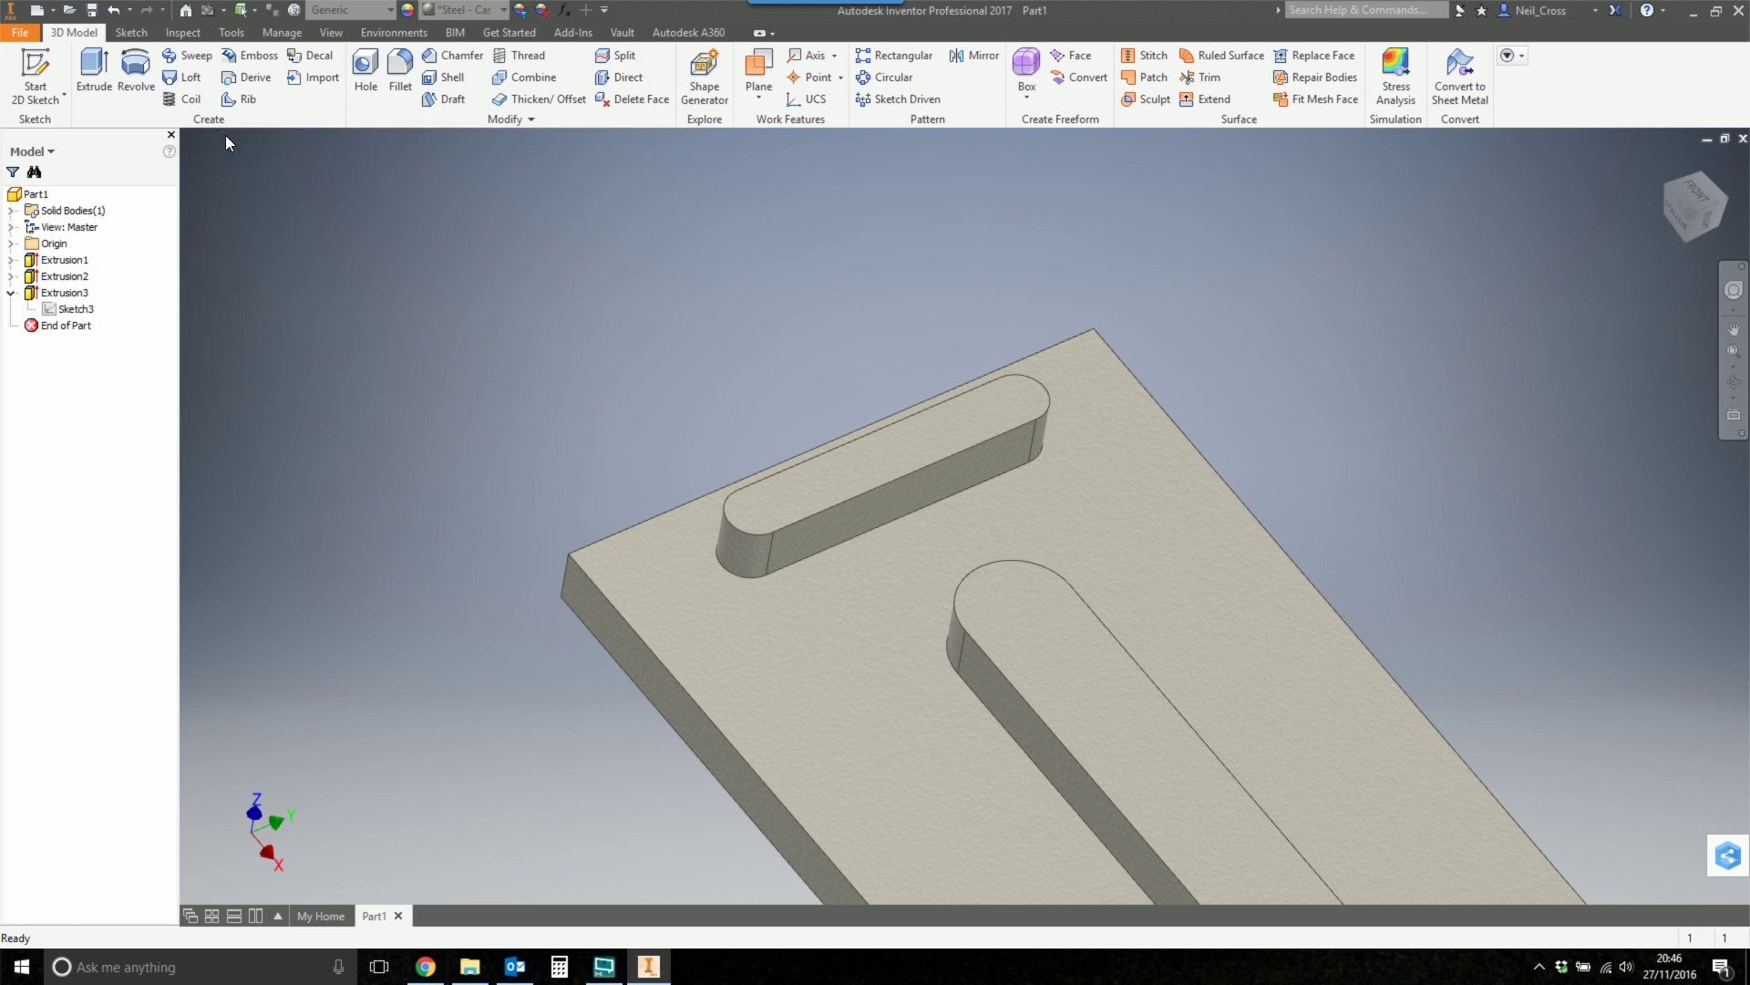
pyautogui.click(39, 64)
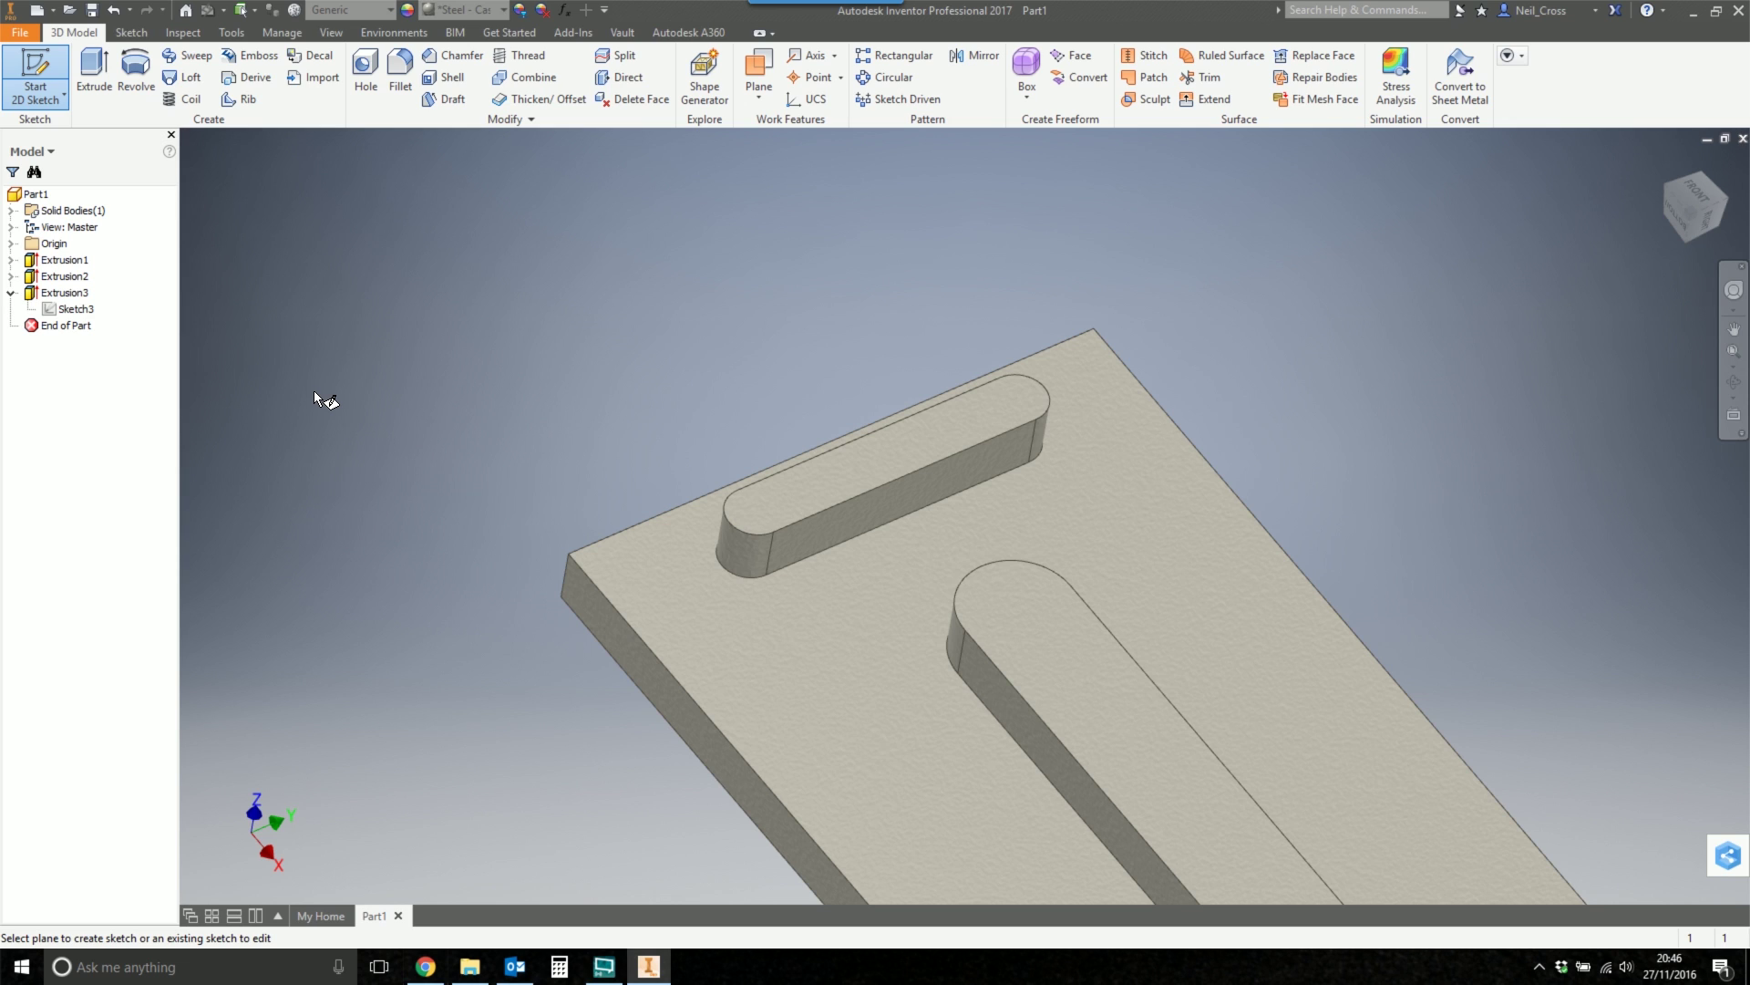
pyautogui.click(366, 72)
pyautogui.click(270, 197)
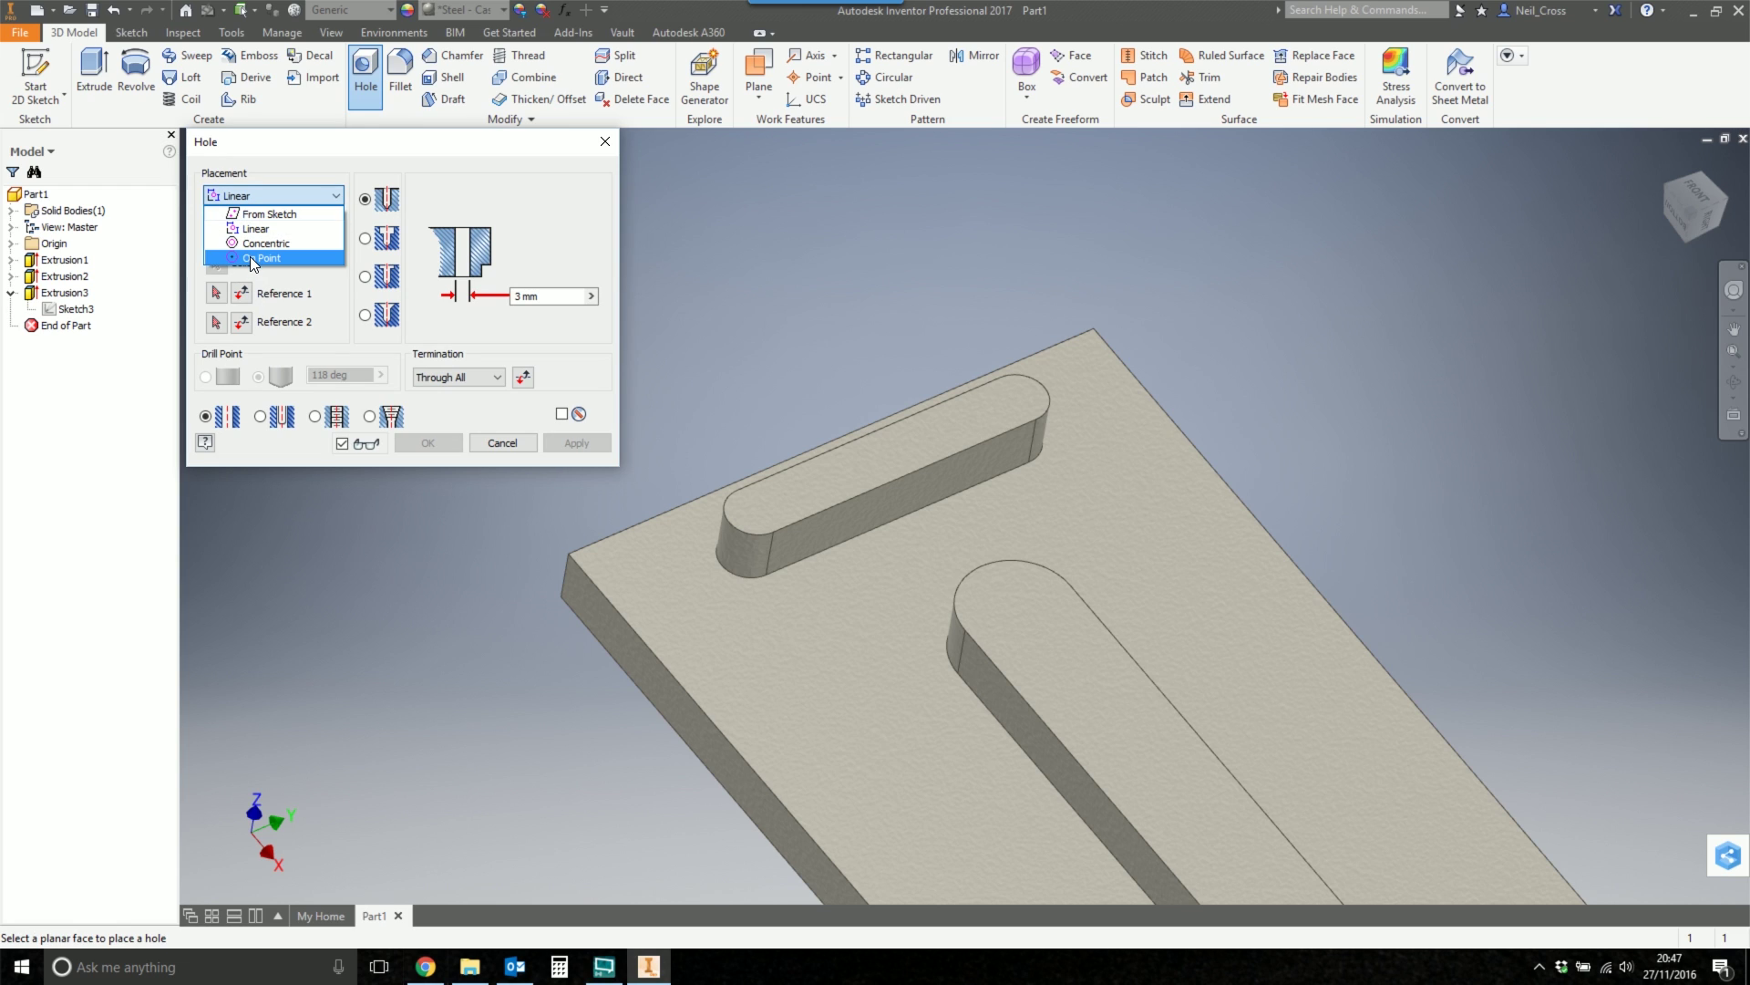
pyautogui.click(604, 141)
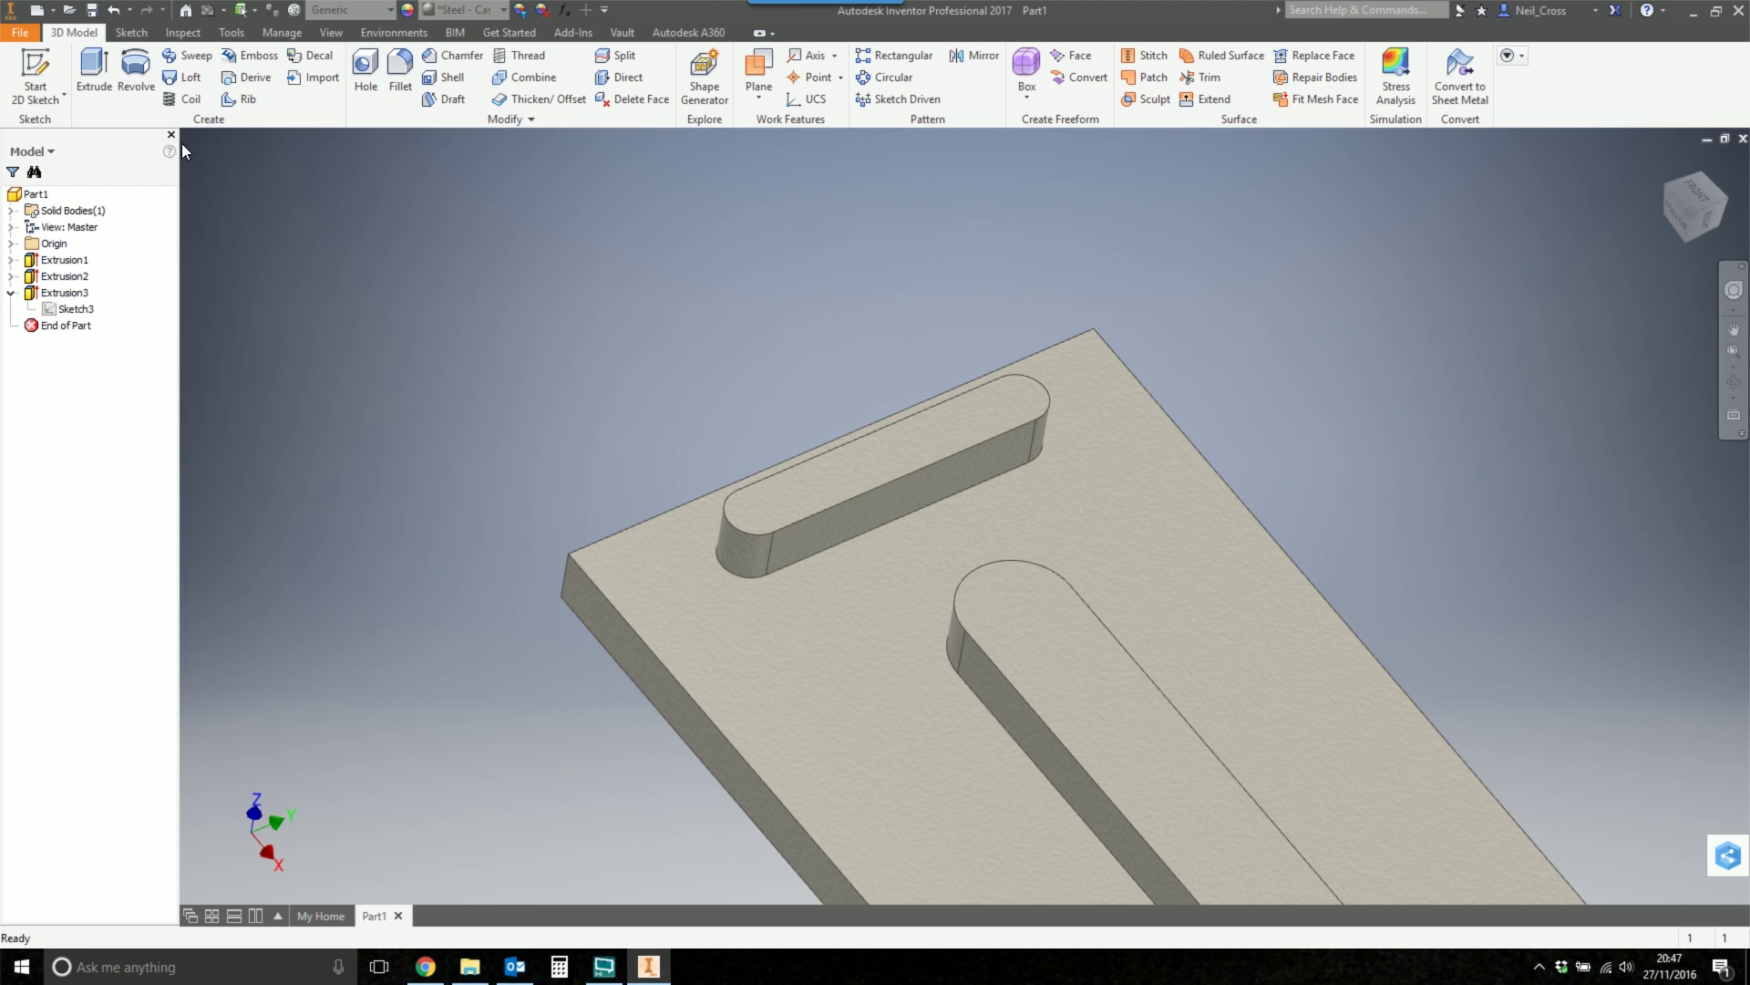
# - Start a sketch on the slot's face and project both slot end arcs into it
pyautogui.click(45, 76)
pyautogui.click(762, 502)
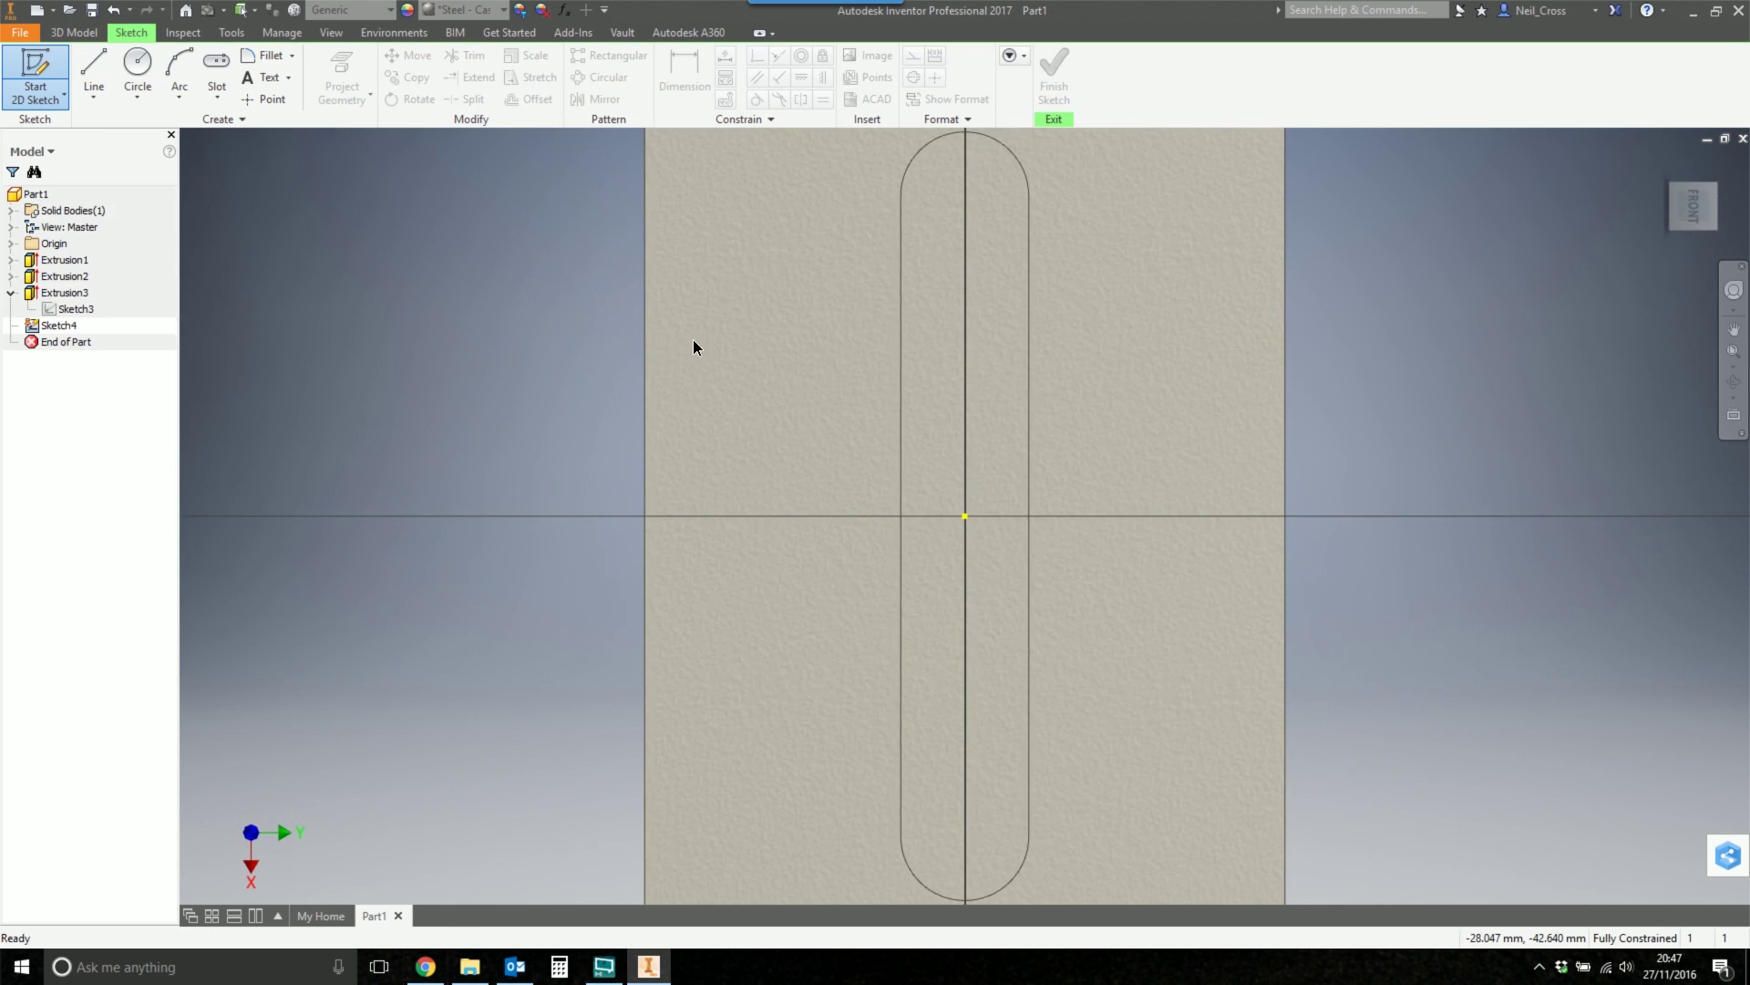
pyautogui.press('F6')
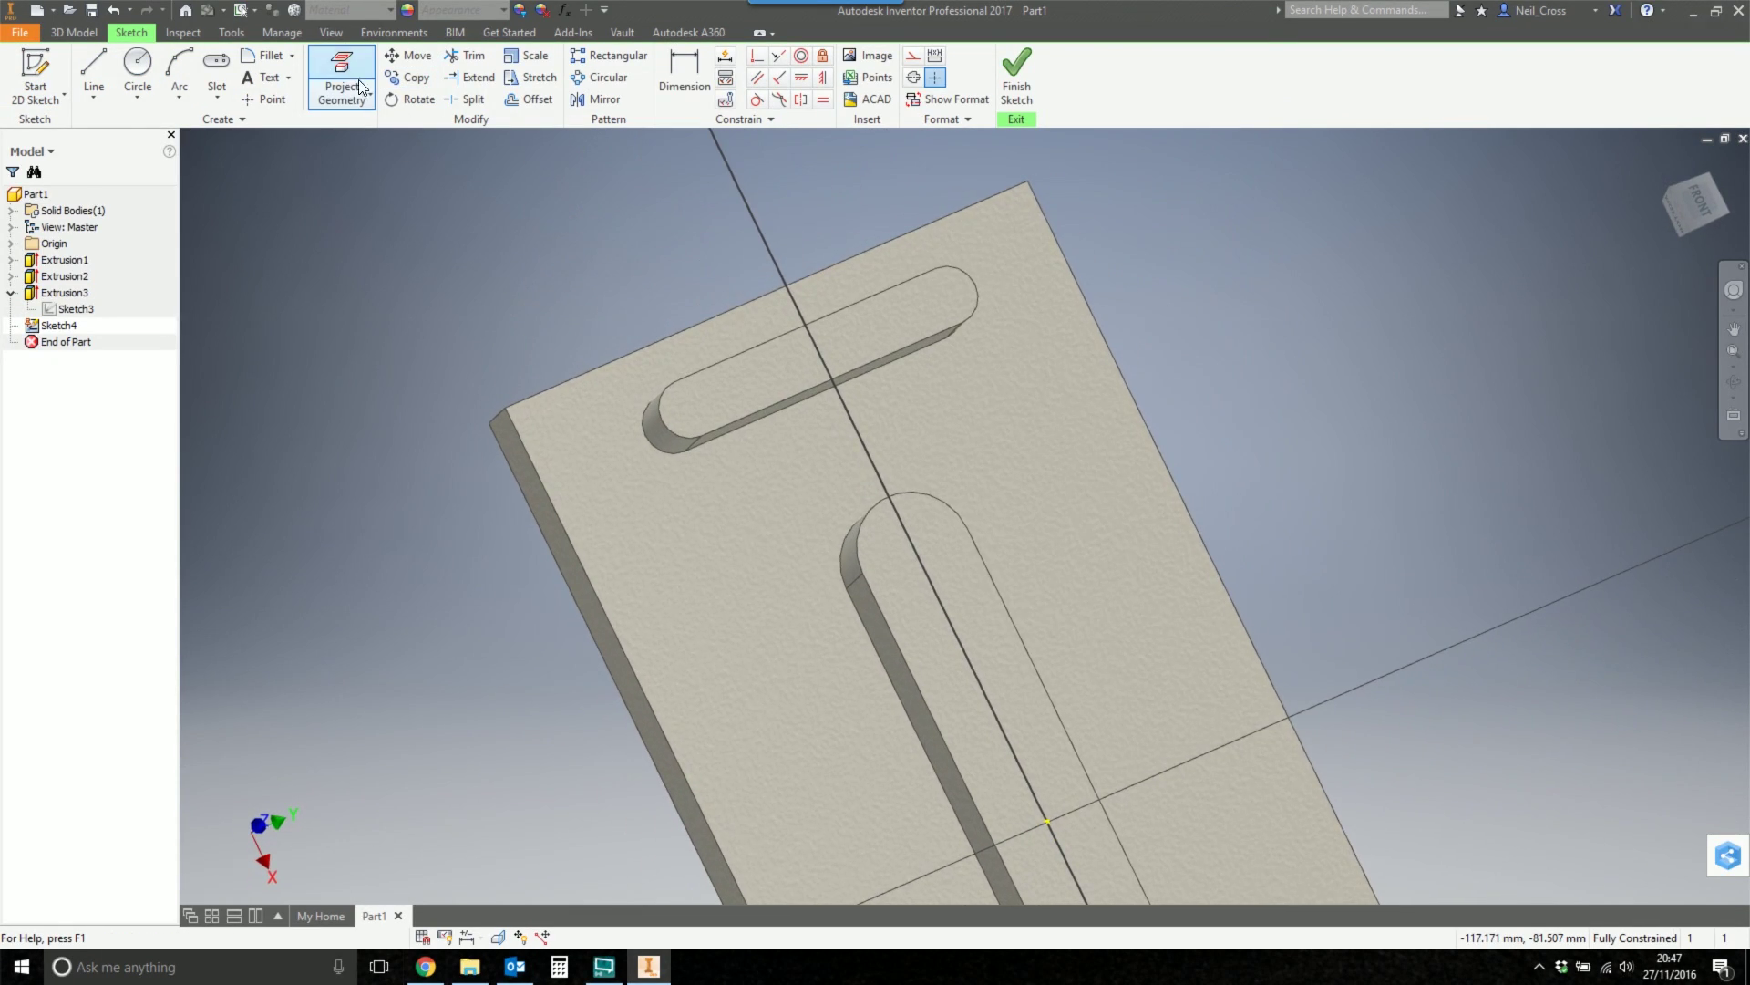
pyautogui.click(361, 87)
pyautogui.click(660, 415)
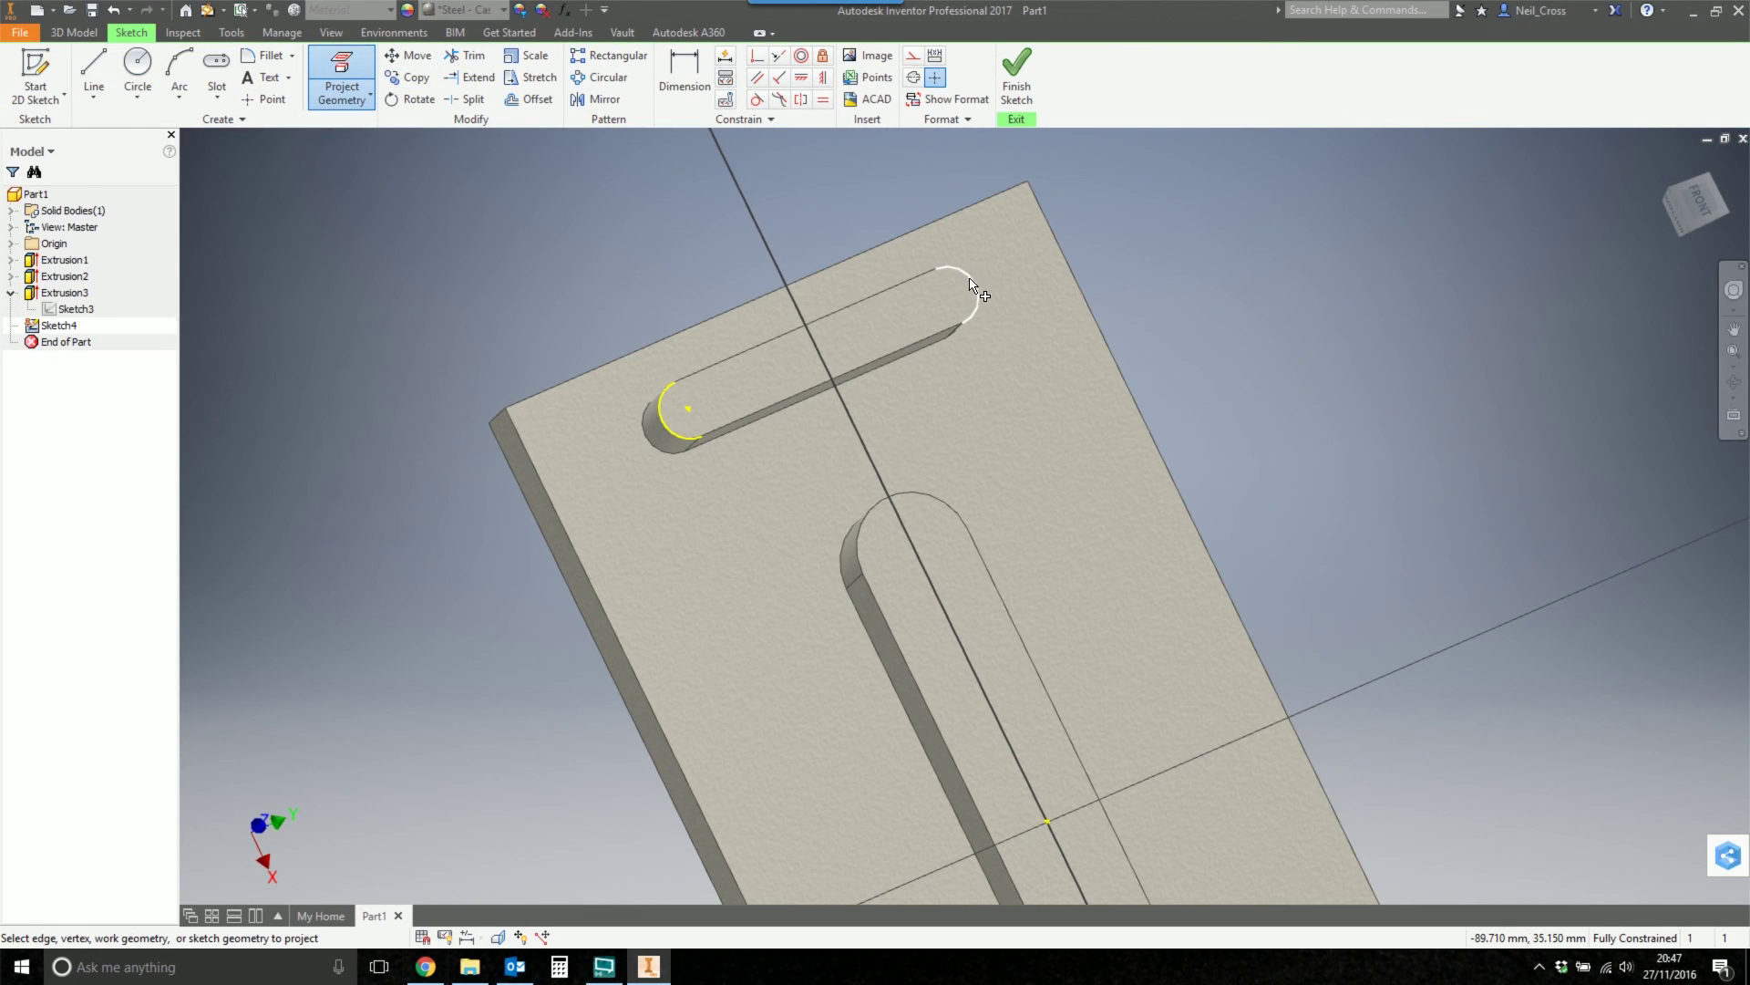
pyautogui.click(974, 288)
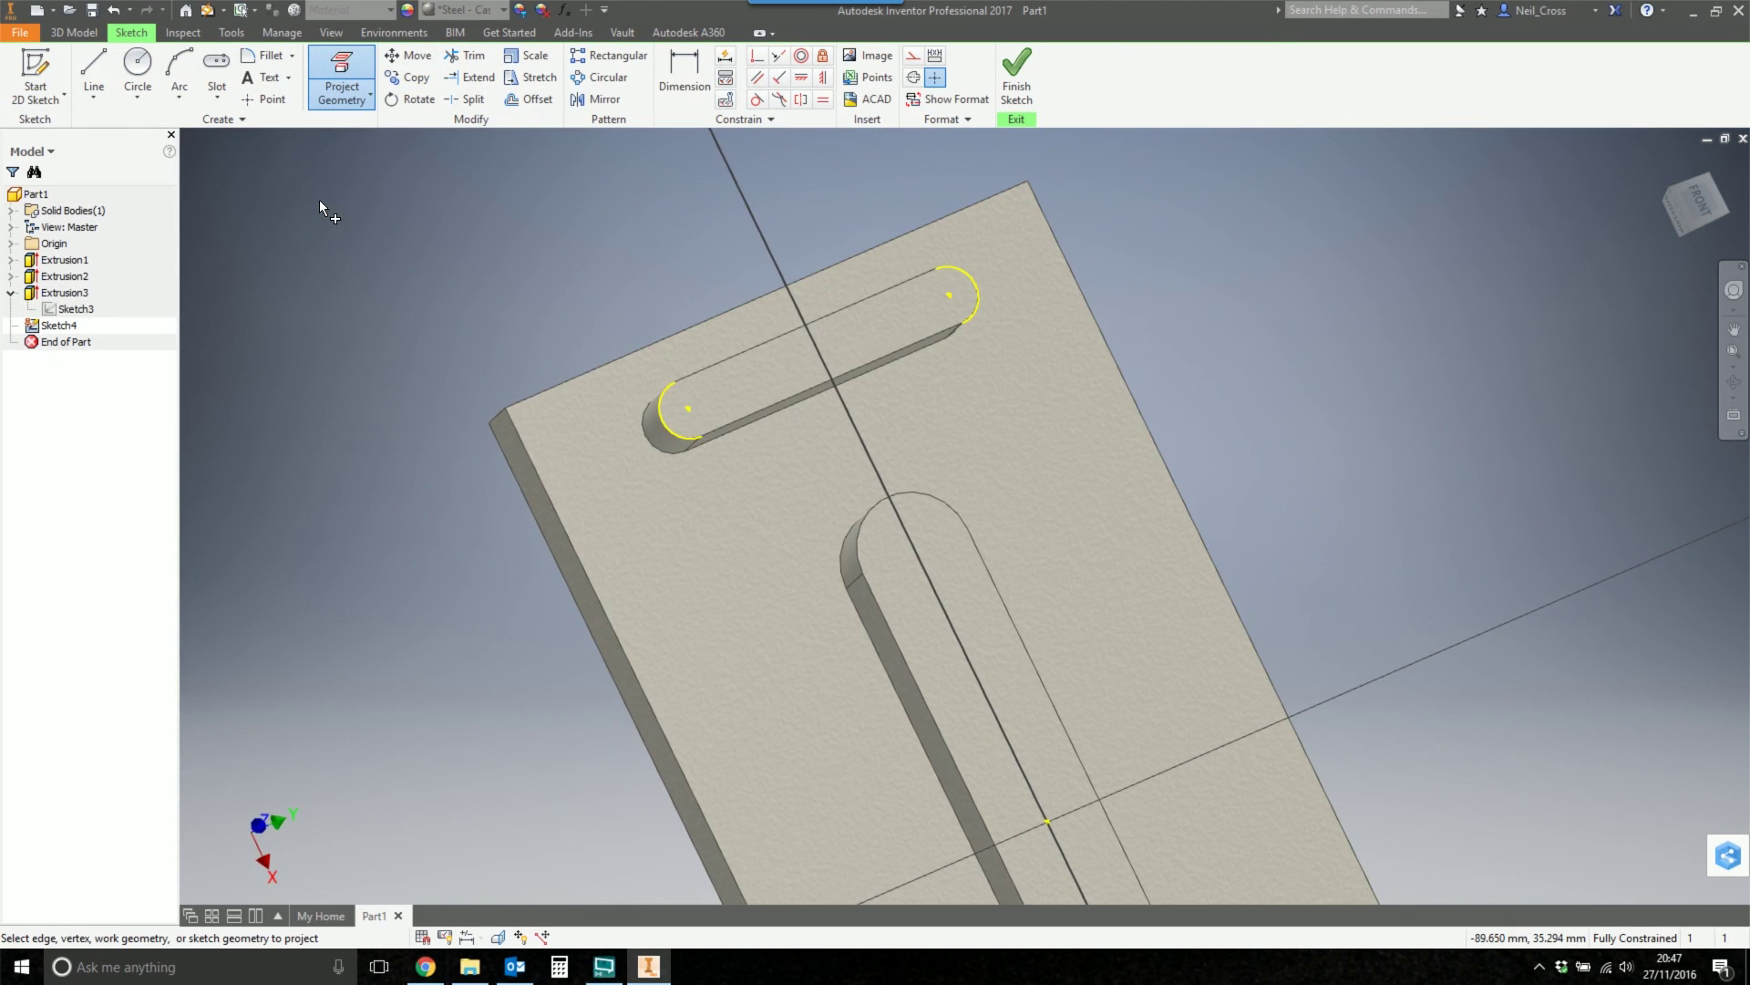
# - Draw a centreline joining the left and right arc centres
pyautogui.click(96, 74)
pyautogui.click(913, 55)
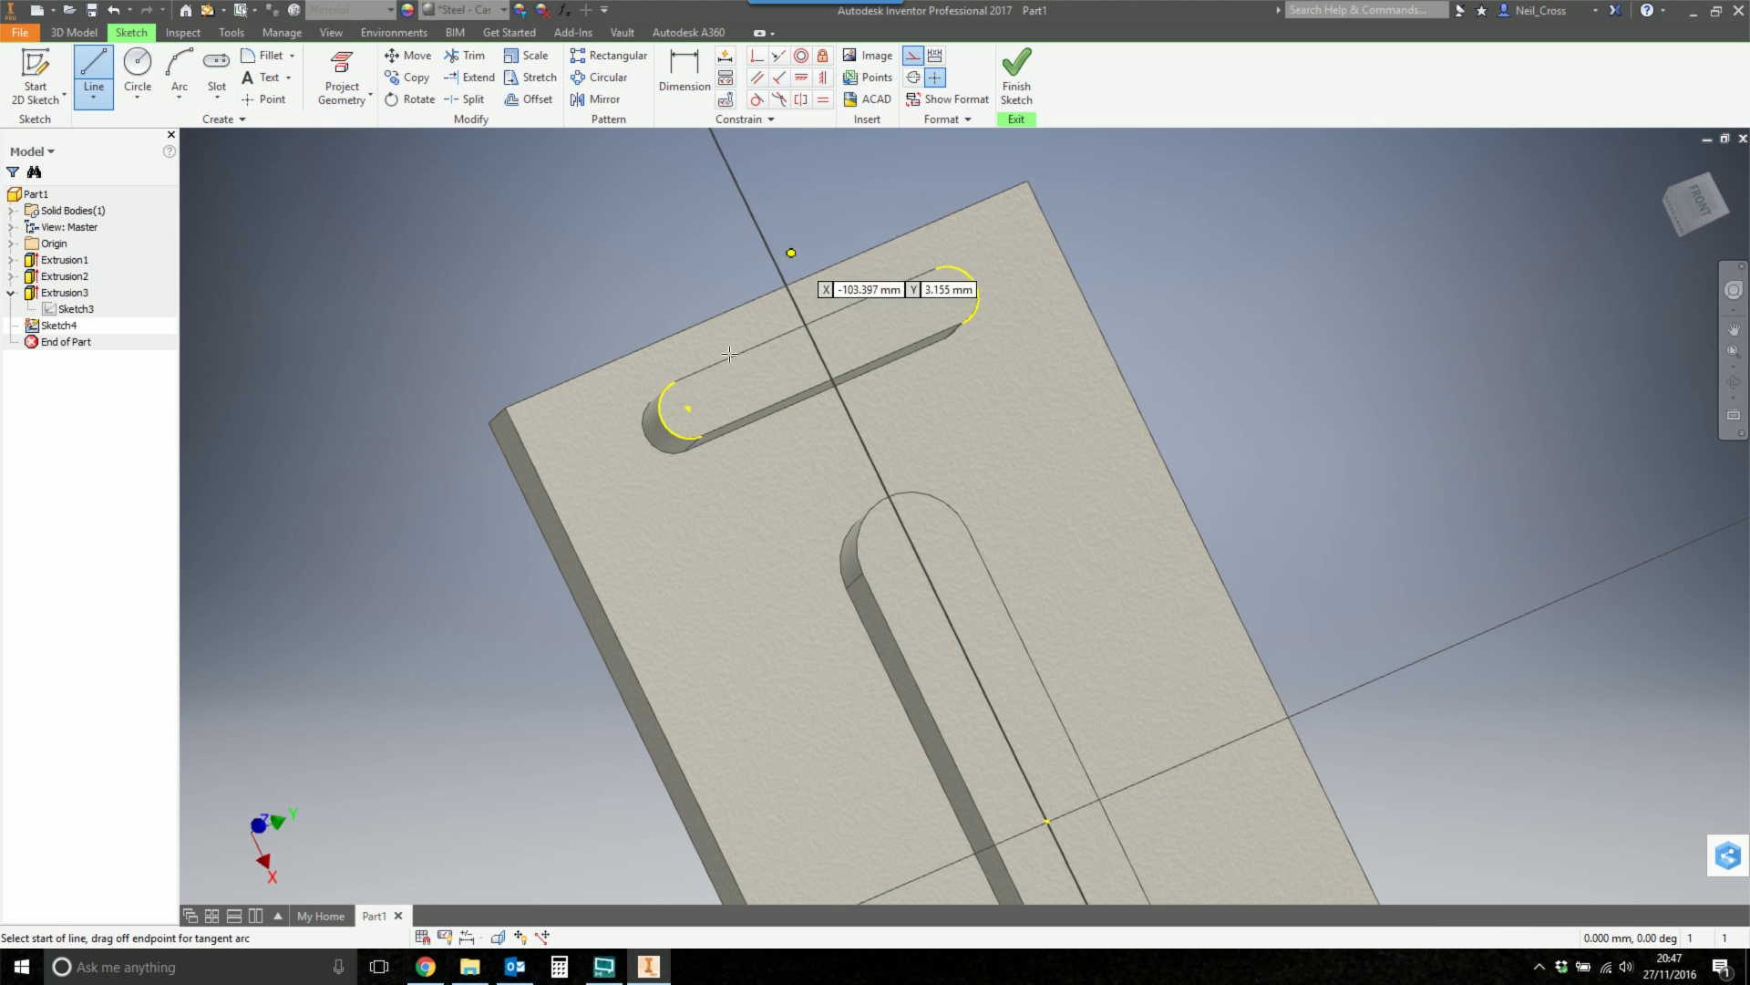
pyautogui.click(688, 408)
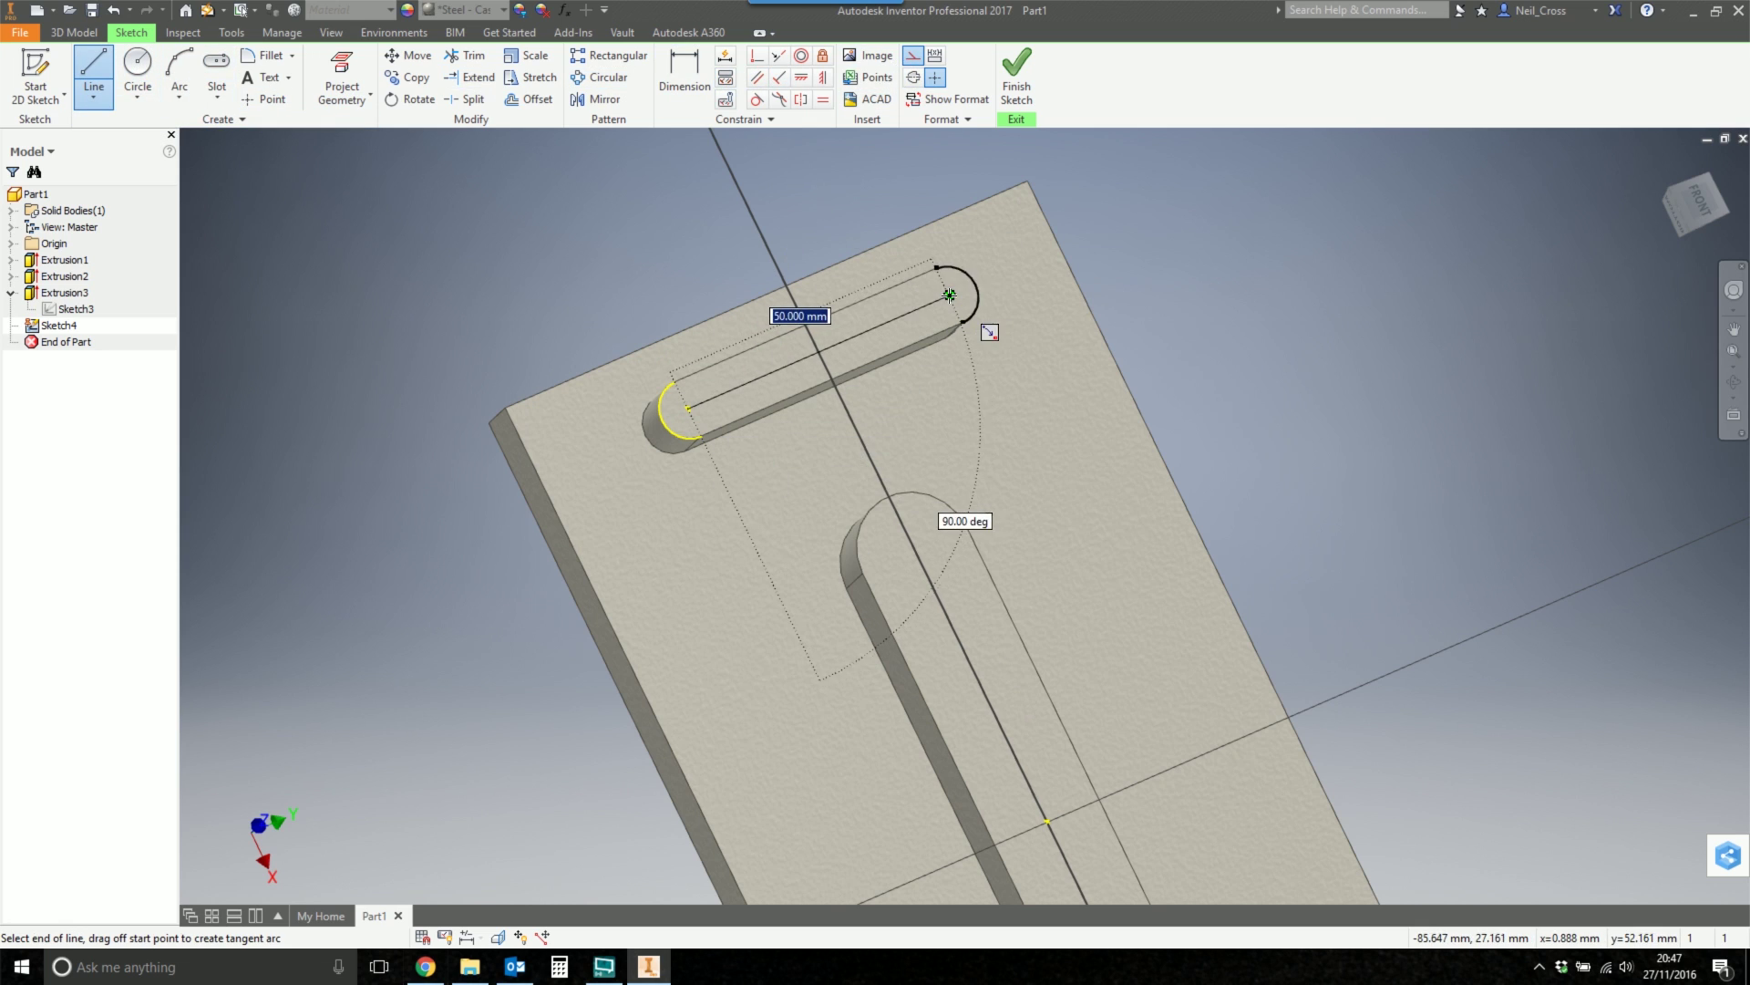
pyautogui.click(949, 295)
pyautogui.rightClick(893, 244)
pyautogui.click(859, 258)
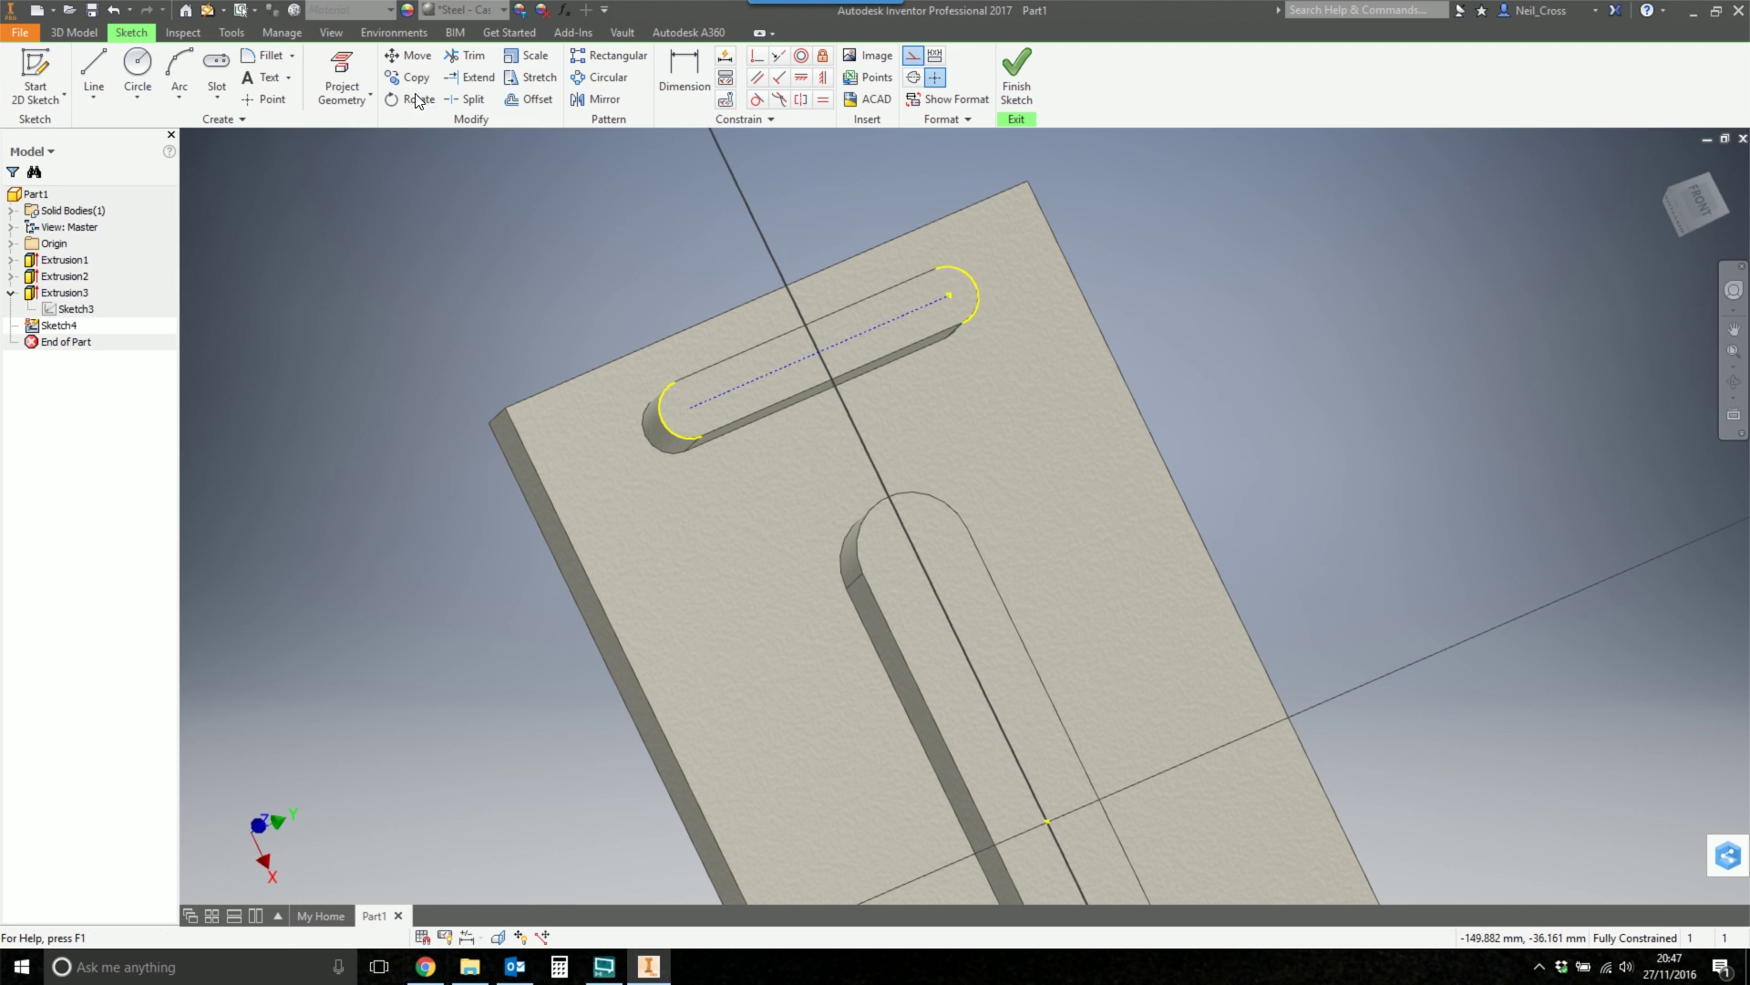
# - Place a sketch point at the centreline's midpoint and finish the sketch
pyautogui.click(264, 98)
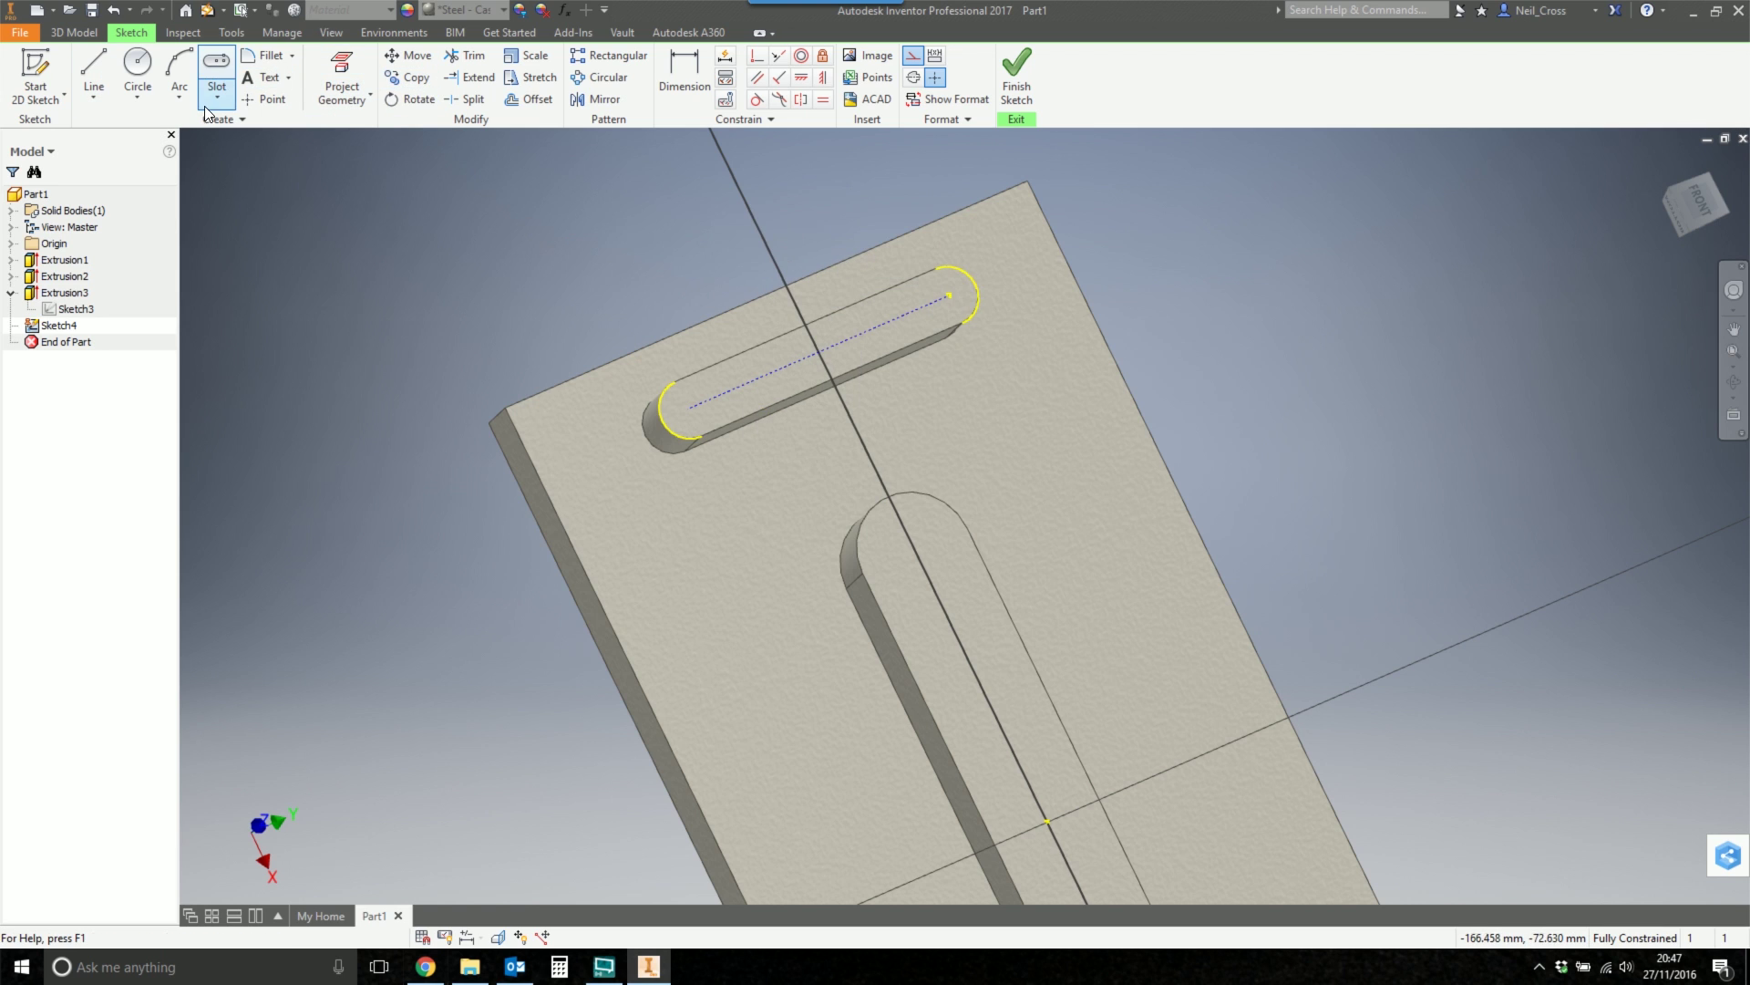
pyautogui.click(818, 351)
pyautogui.click(1017, 68)
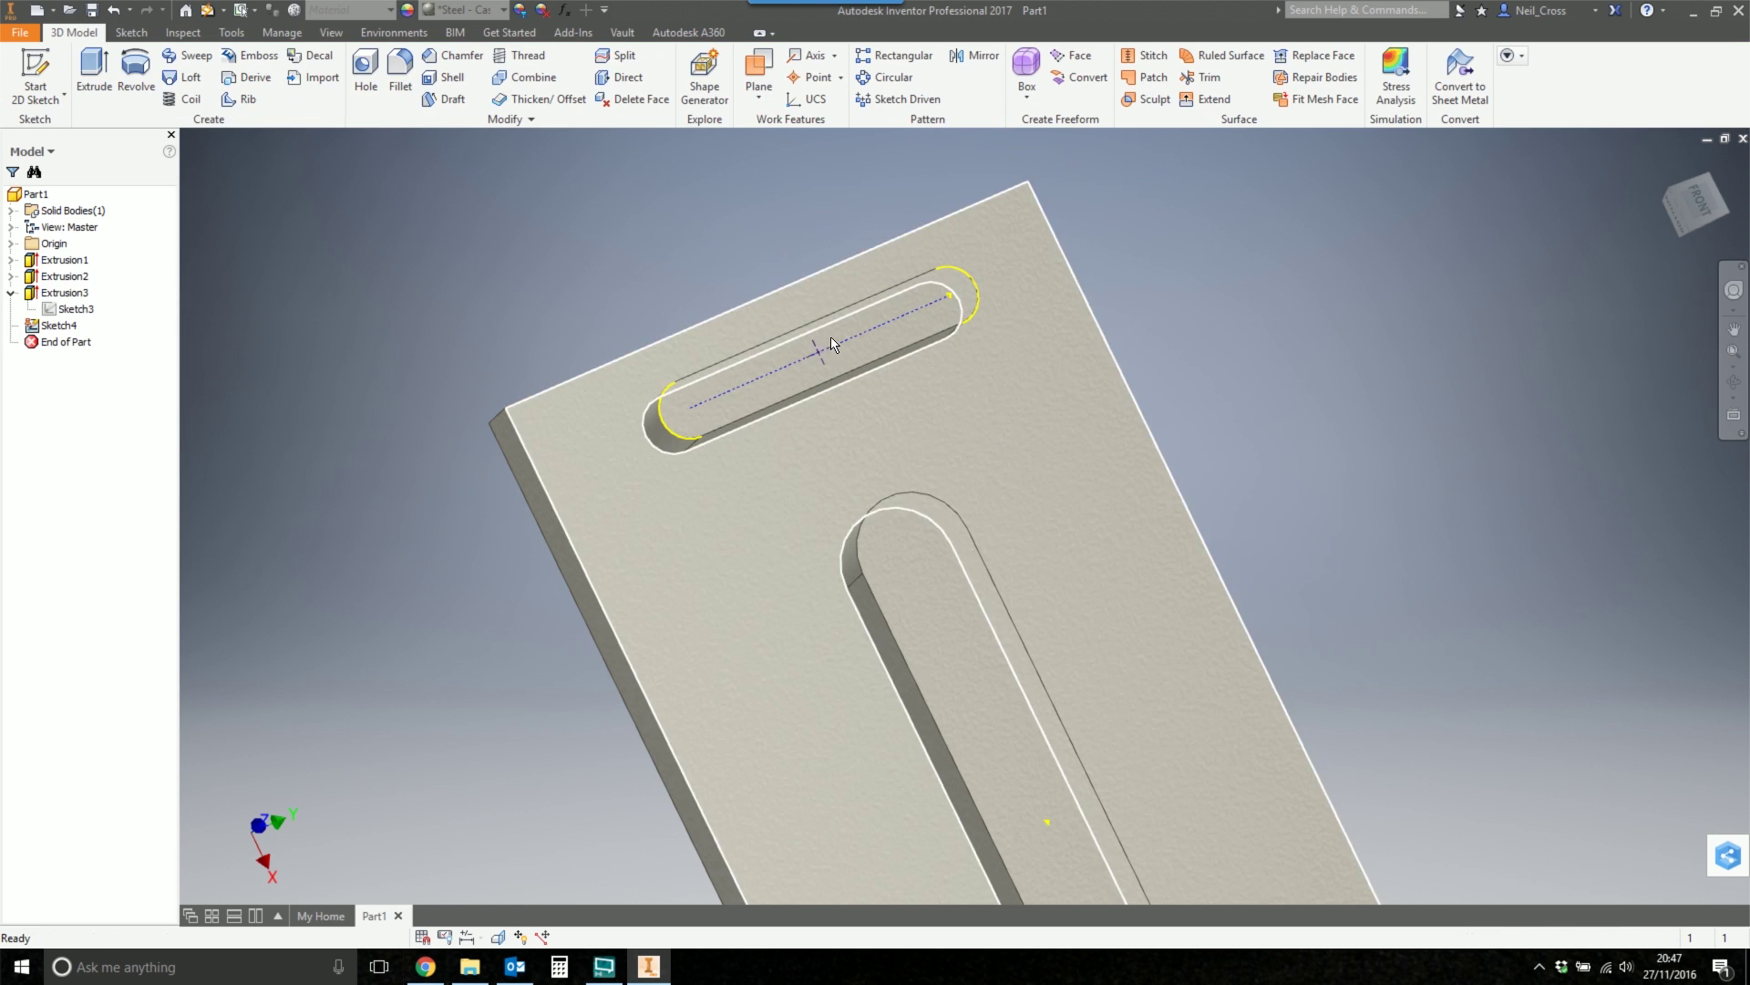
pyautogui.press('F6')
# - Cut a 3 mm through-all hole placed from sketch at the slot's centre point
pyautogui.click(401, 73)
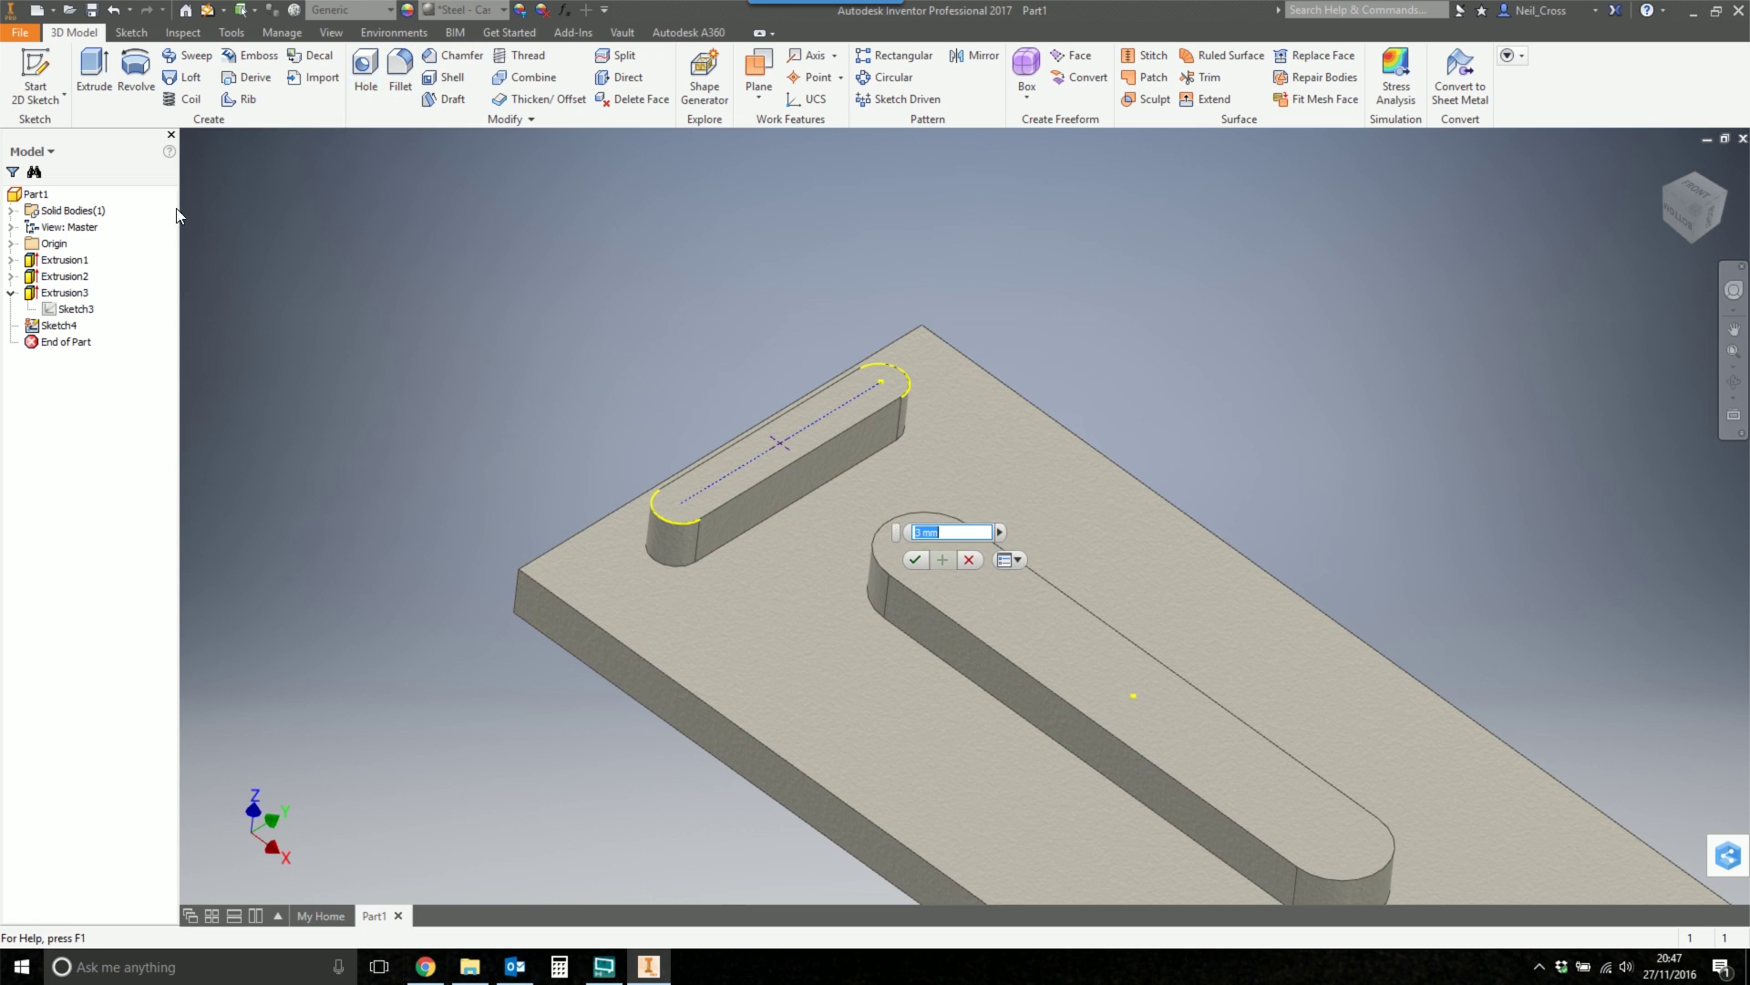
pyautogui.press('h')
pyautogui.click(242, 193)
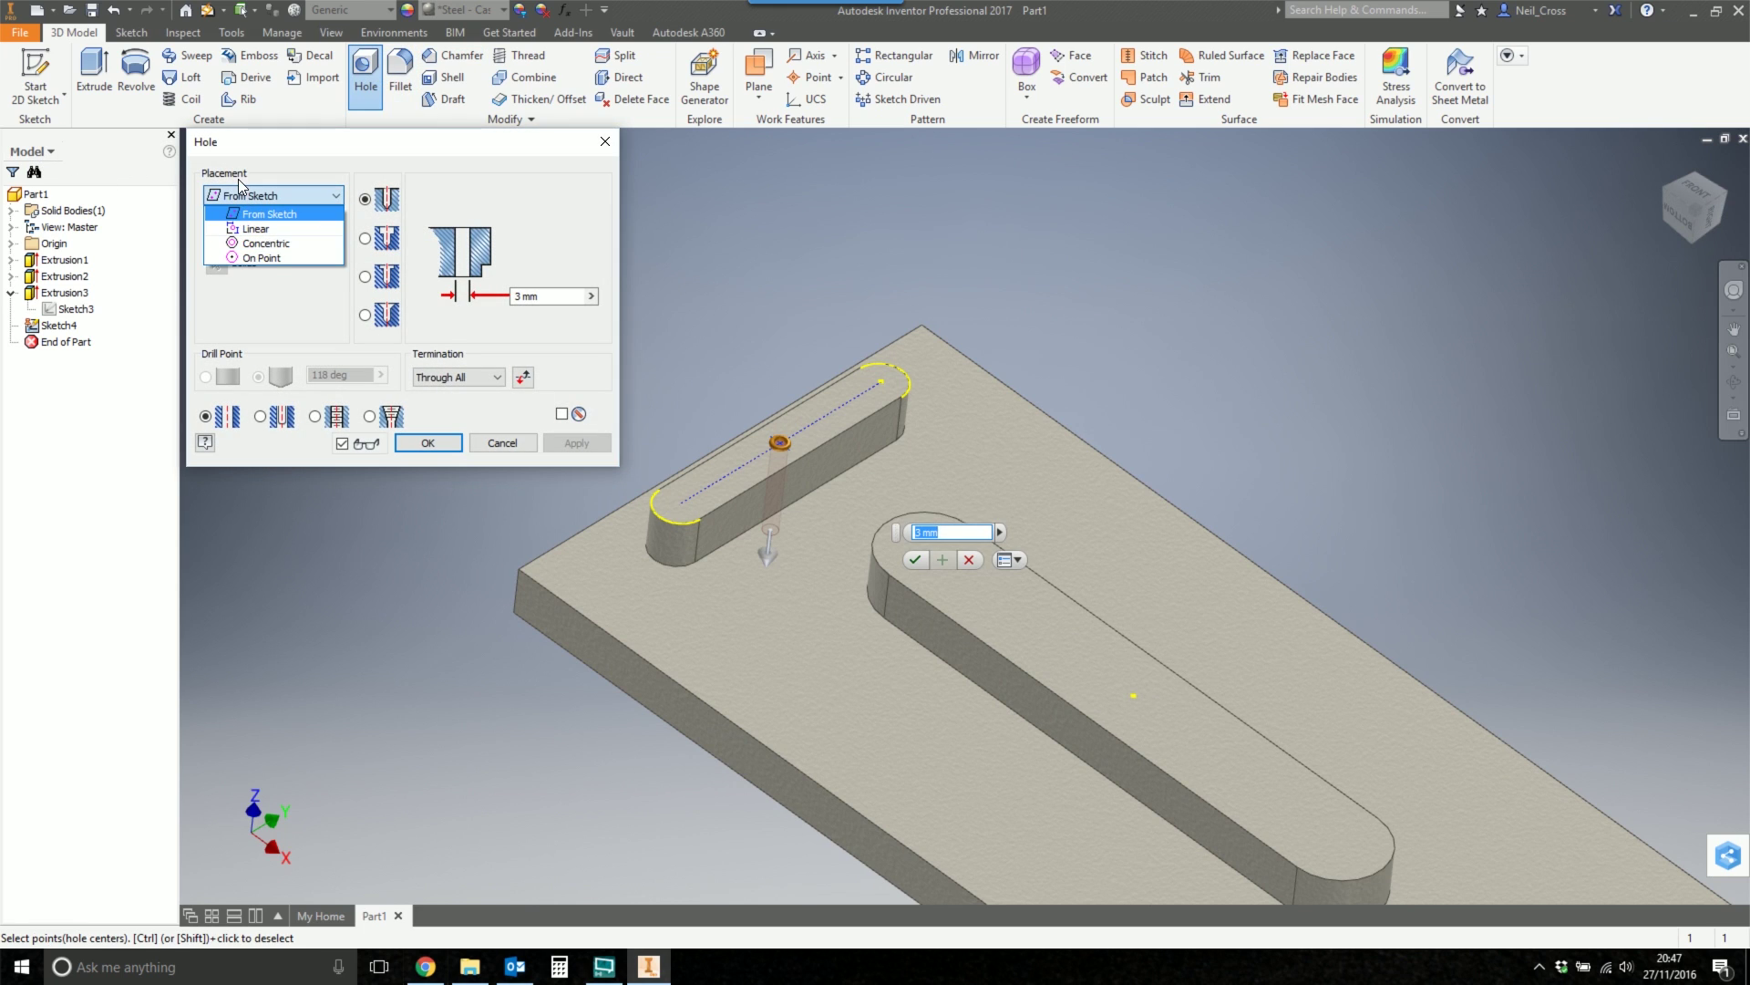
pyautogui.click(268, 215)
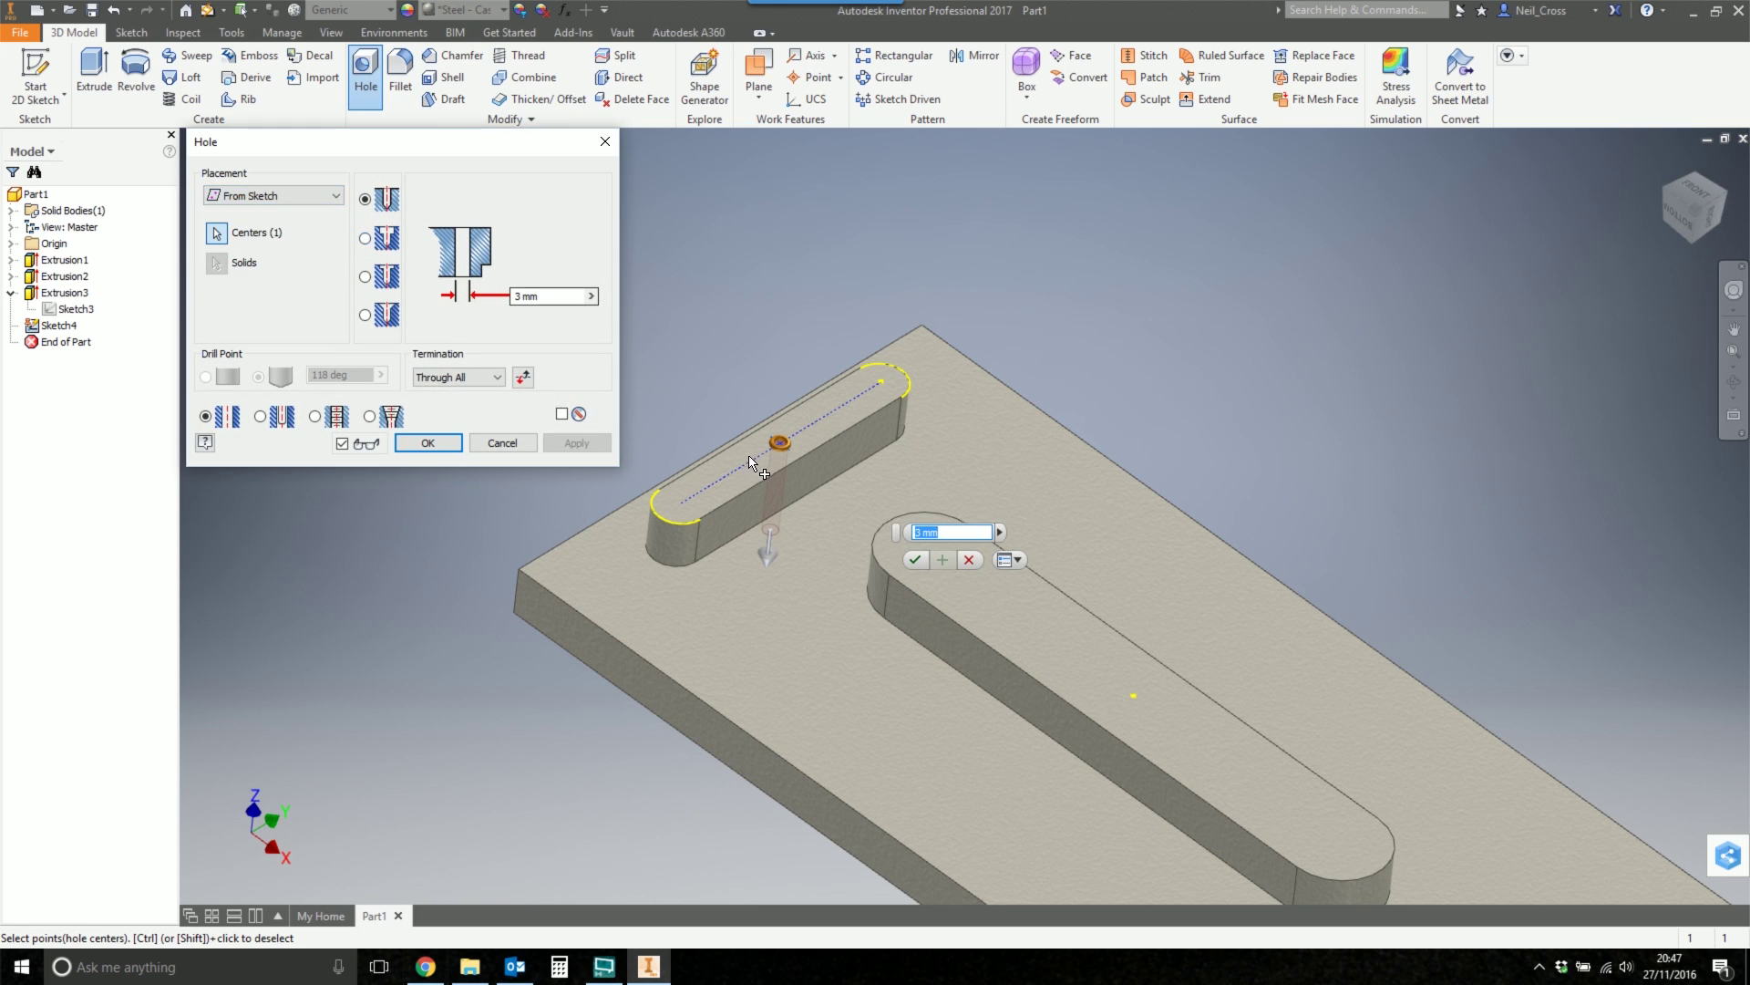
pyautogui.scroll(3, 782, 450)
pyautogui.scroll(4, 783, 442)
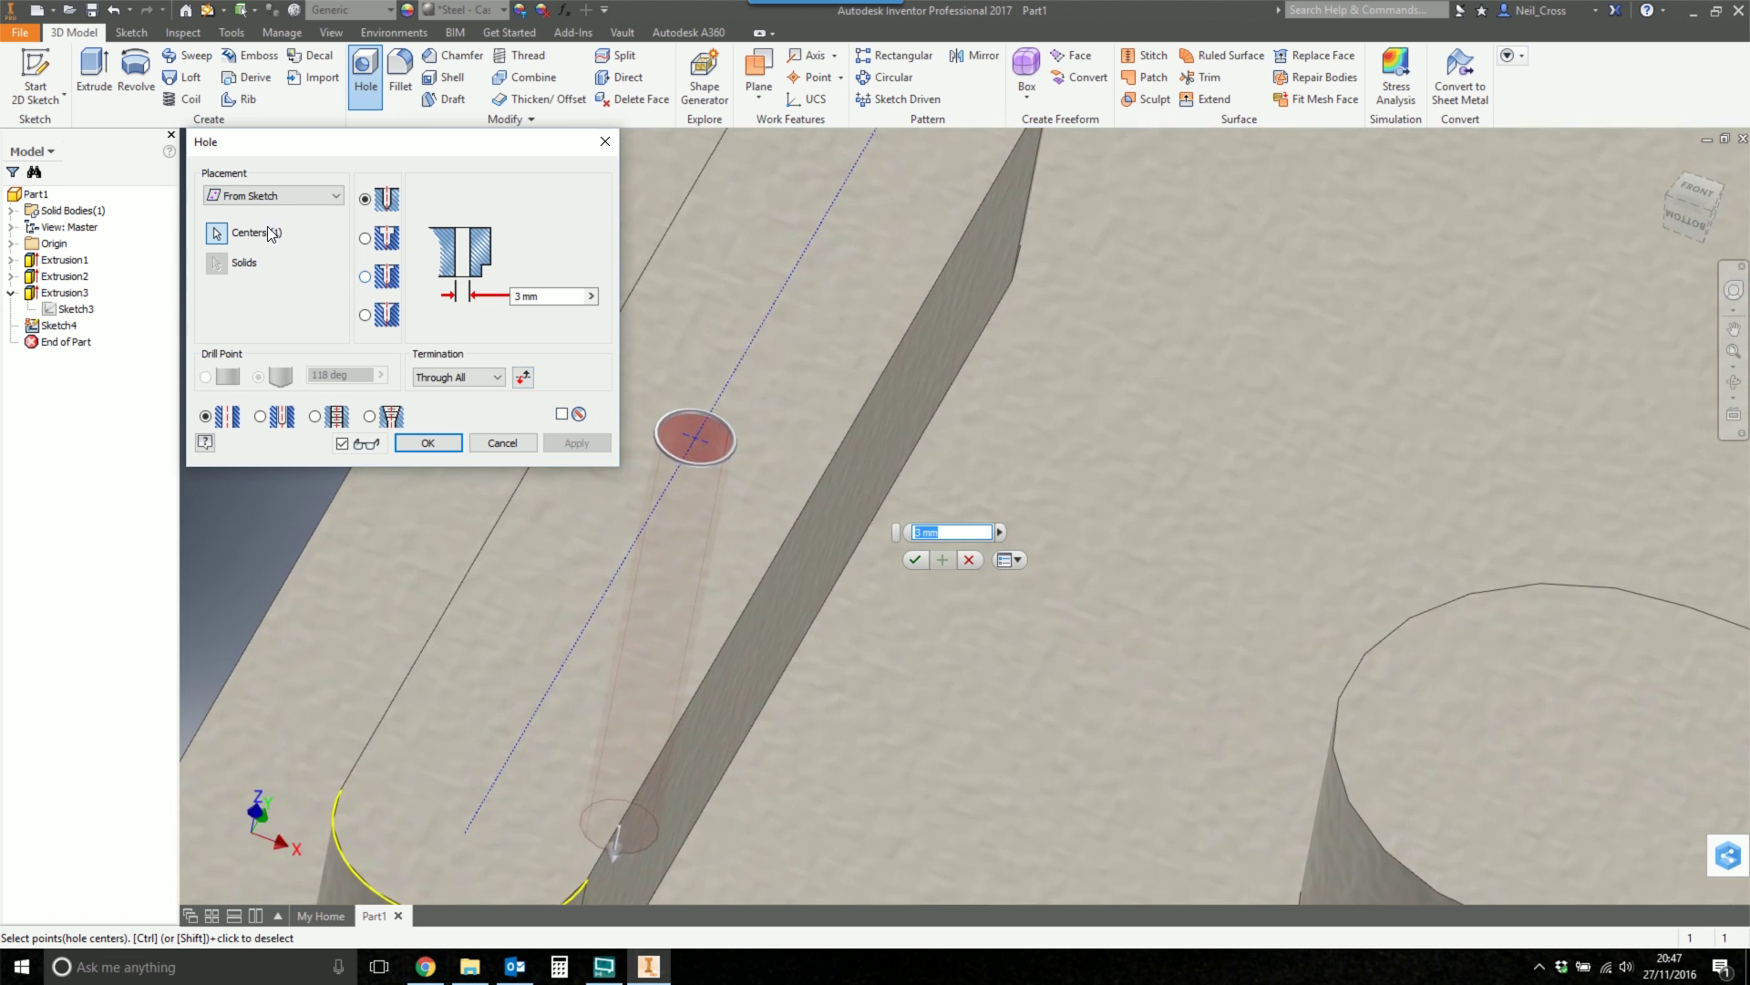
pyautogui.scroll(-6, 740, 446)
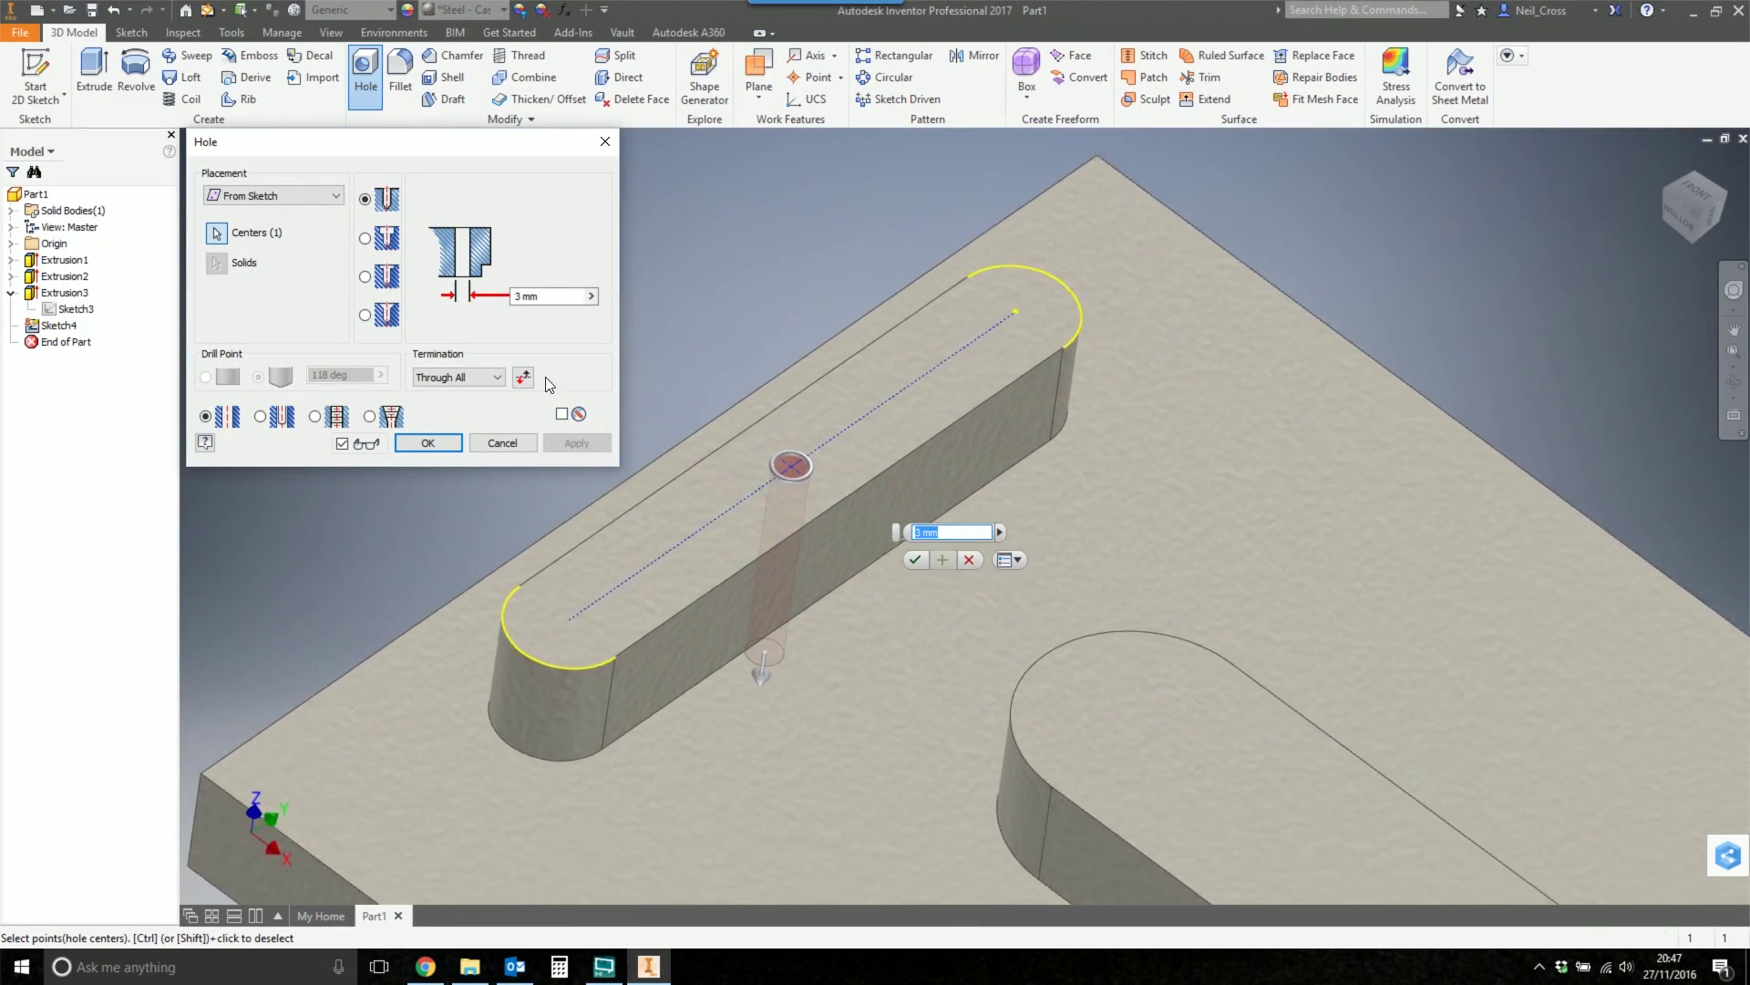
pyautogui.press('Return')
pyautogui.scroll(-3, 568, 321)
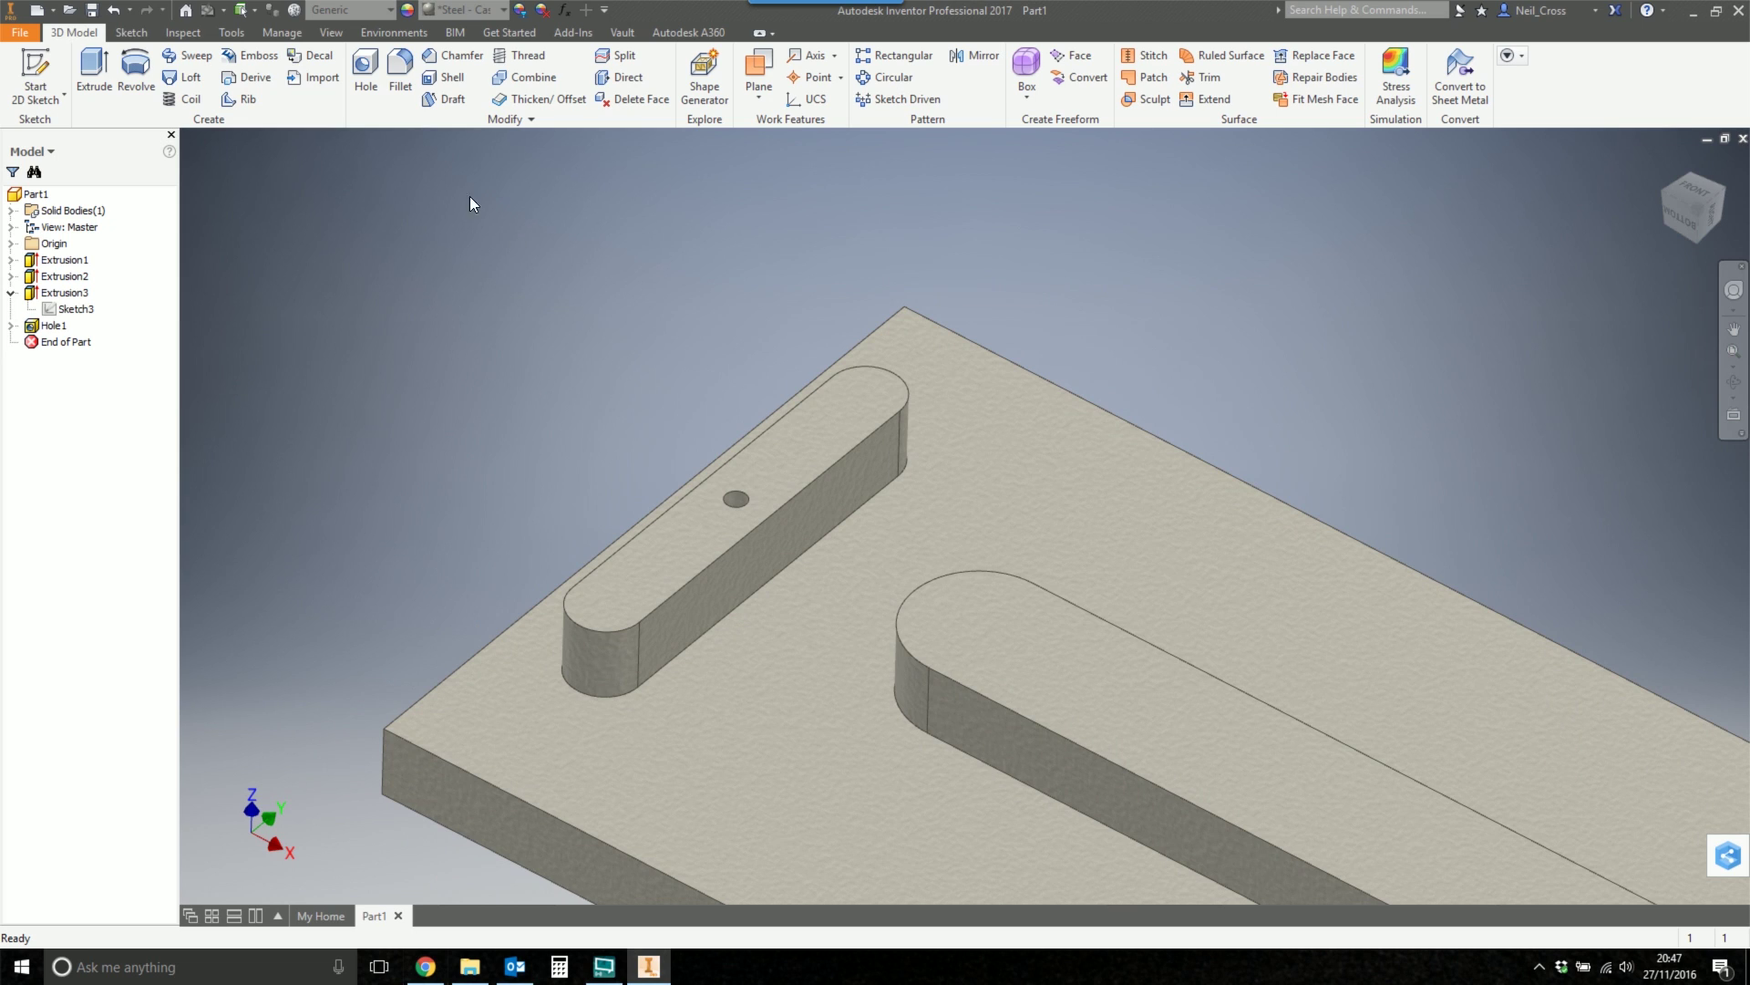
# - Reopen the Hole feature to inspect placement options, cancel it, and return to the browser
pyautogui.click(367, 80)
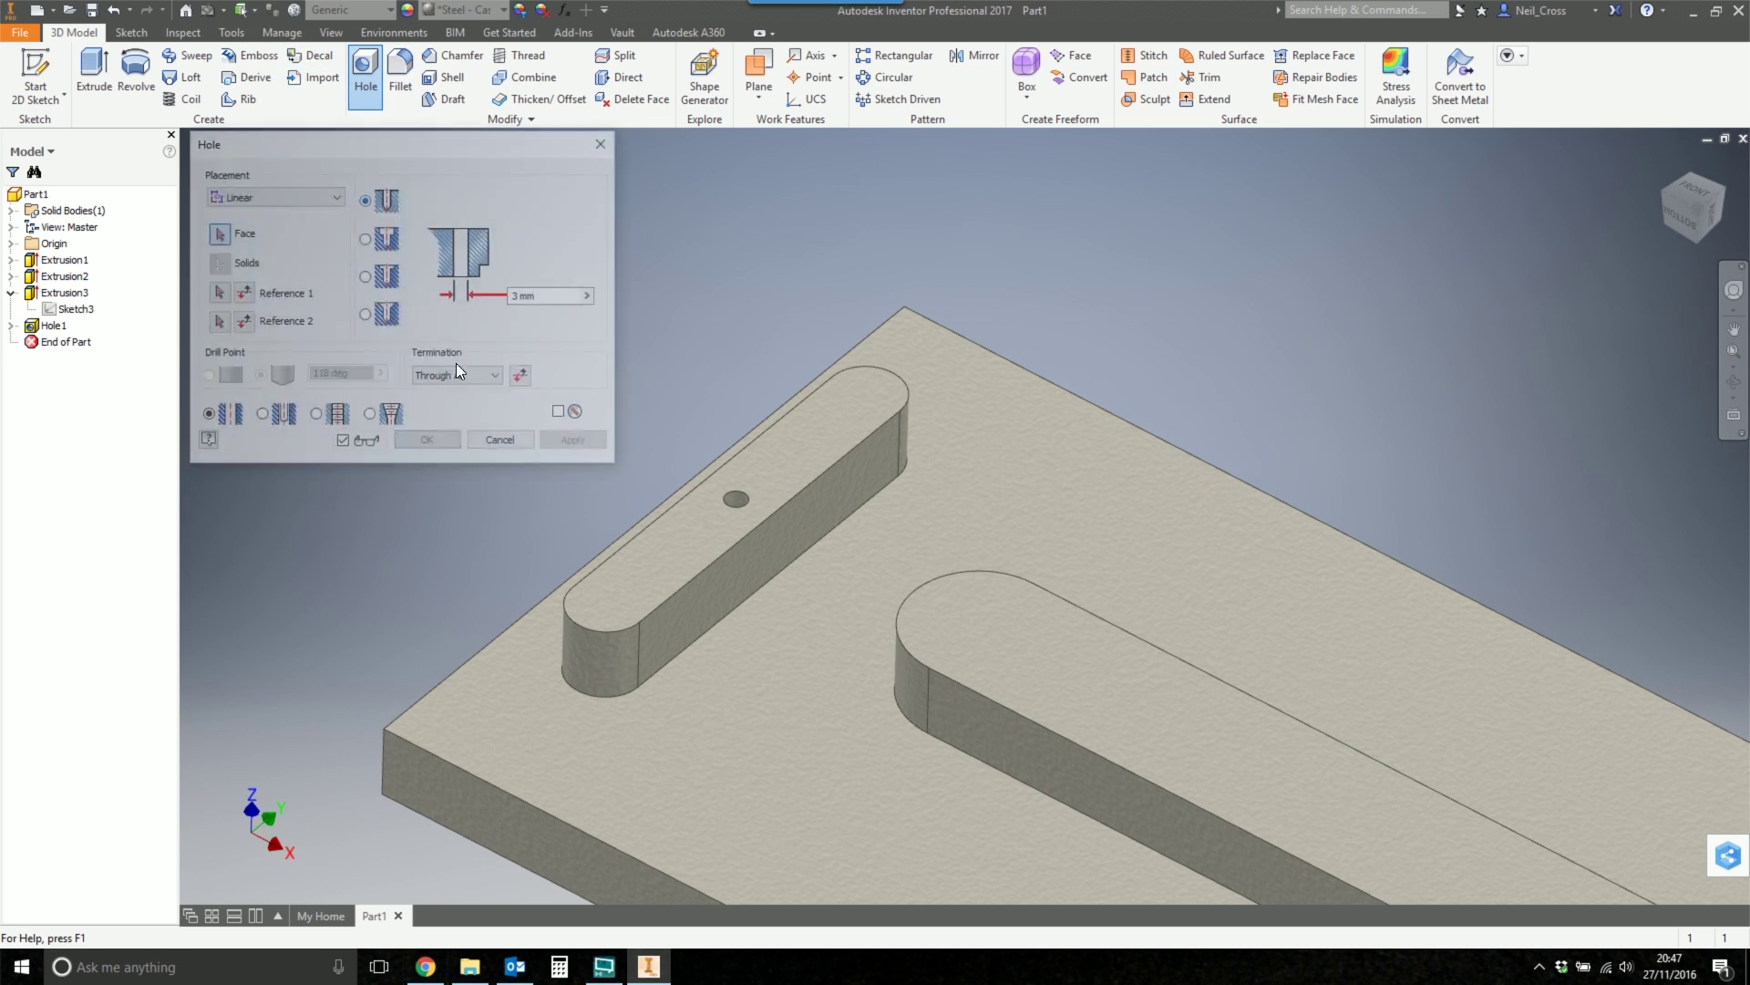
pyautogui.click(241, 196)
pyautogui.click(277, 167)
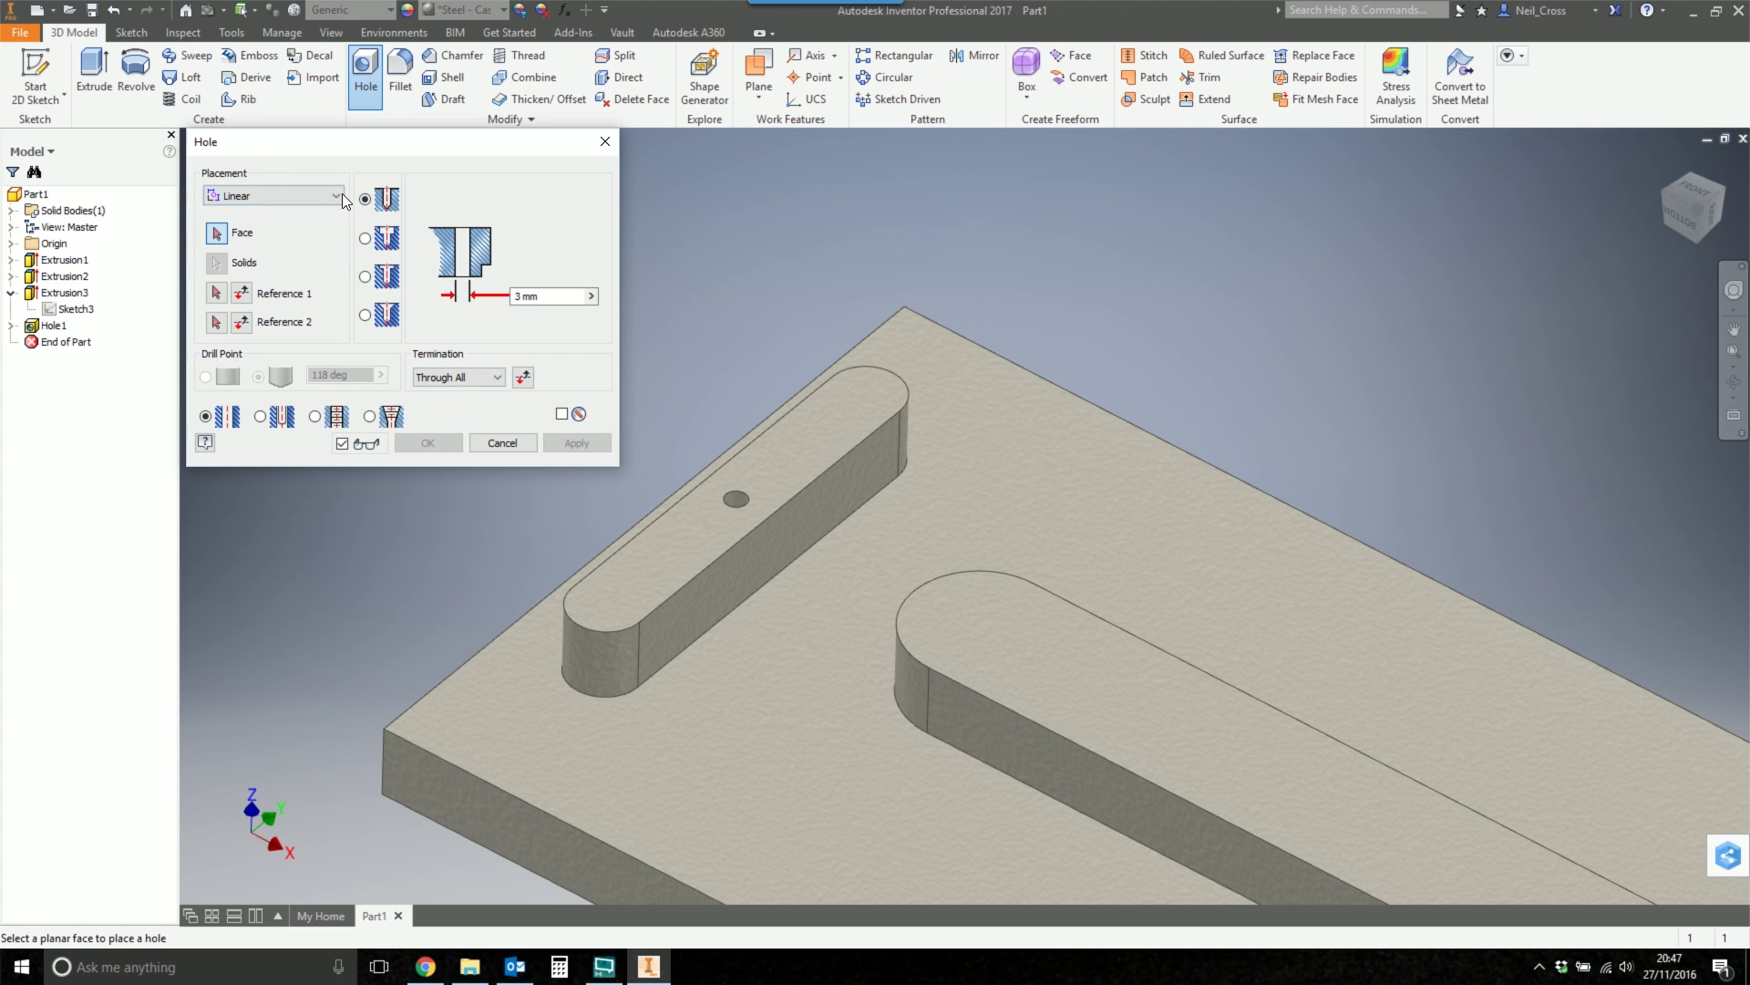
pyautogui.click(604, 142)
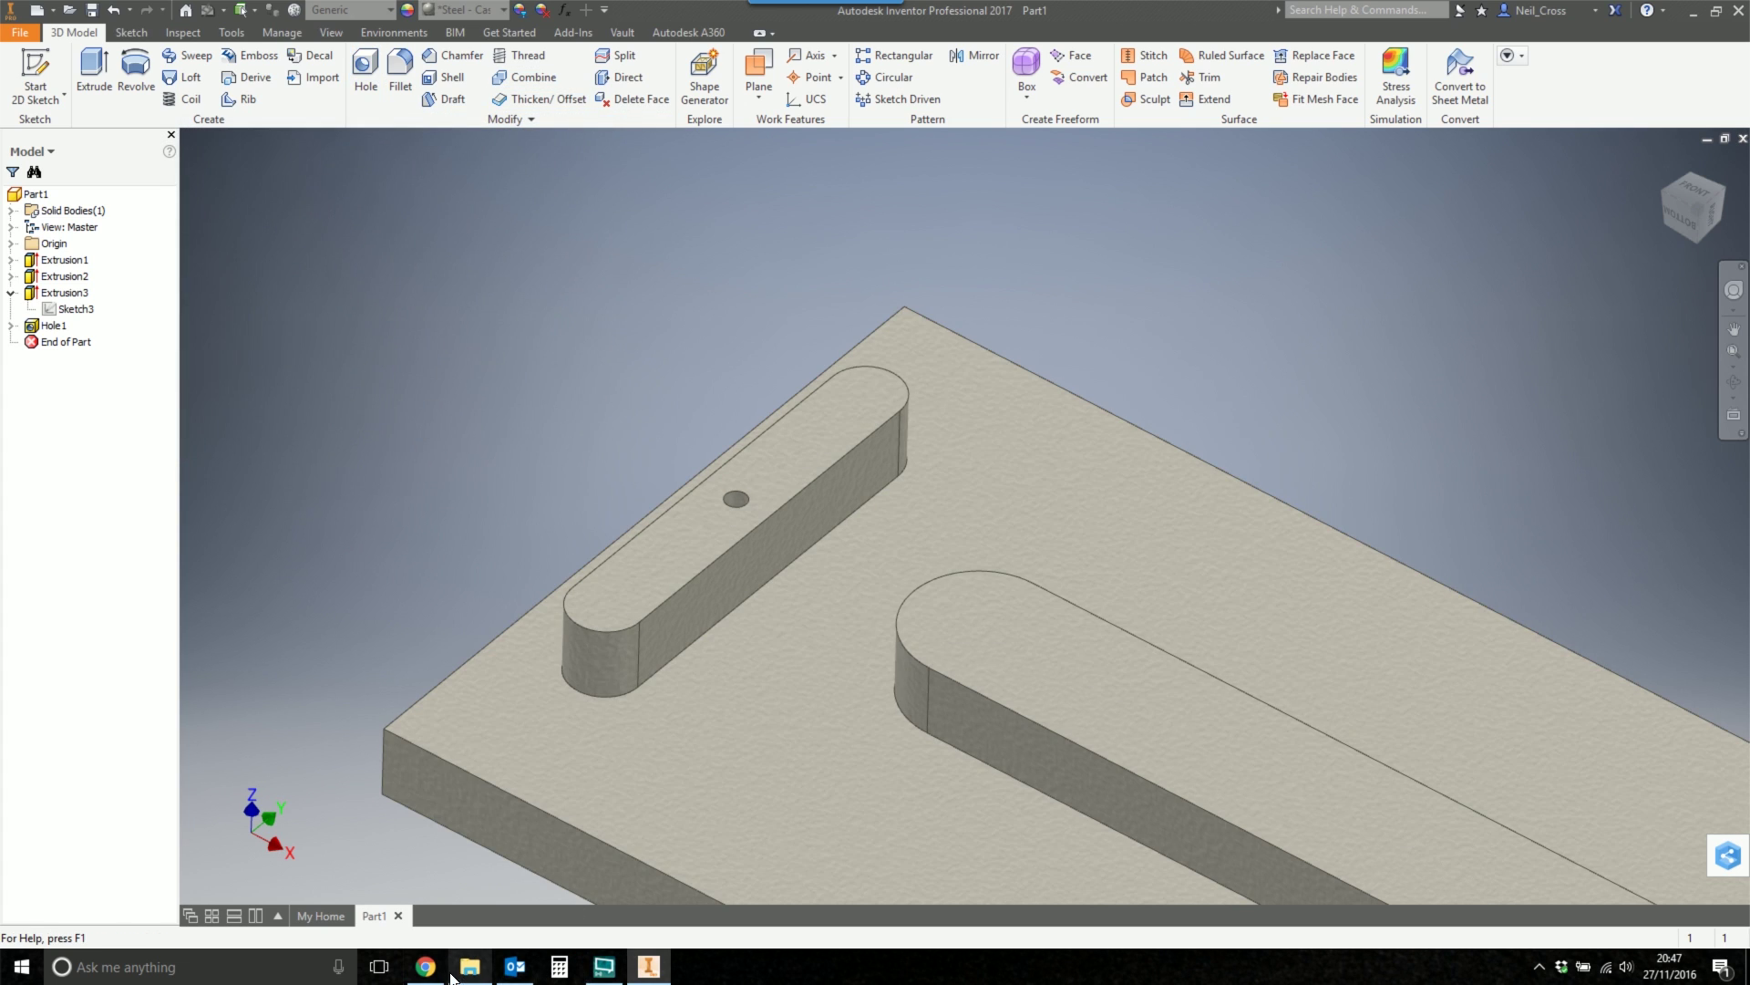
pyautogui.click(423, 972)
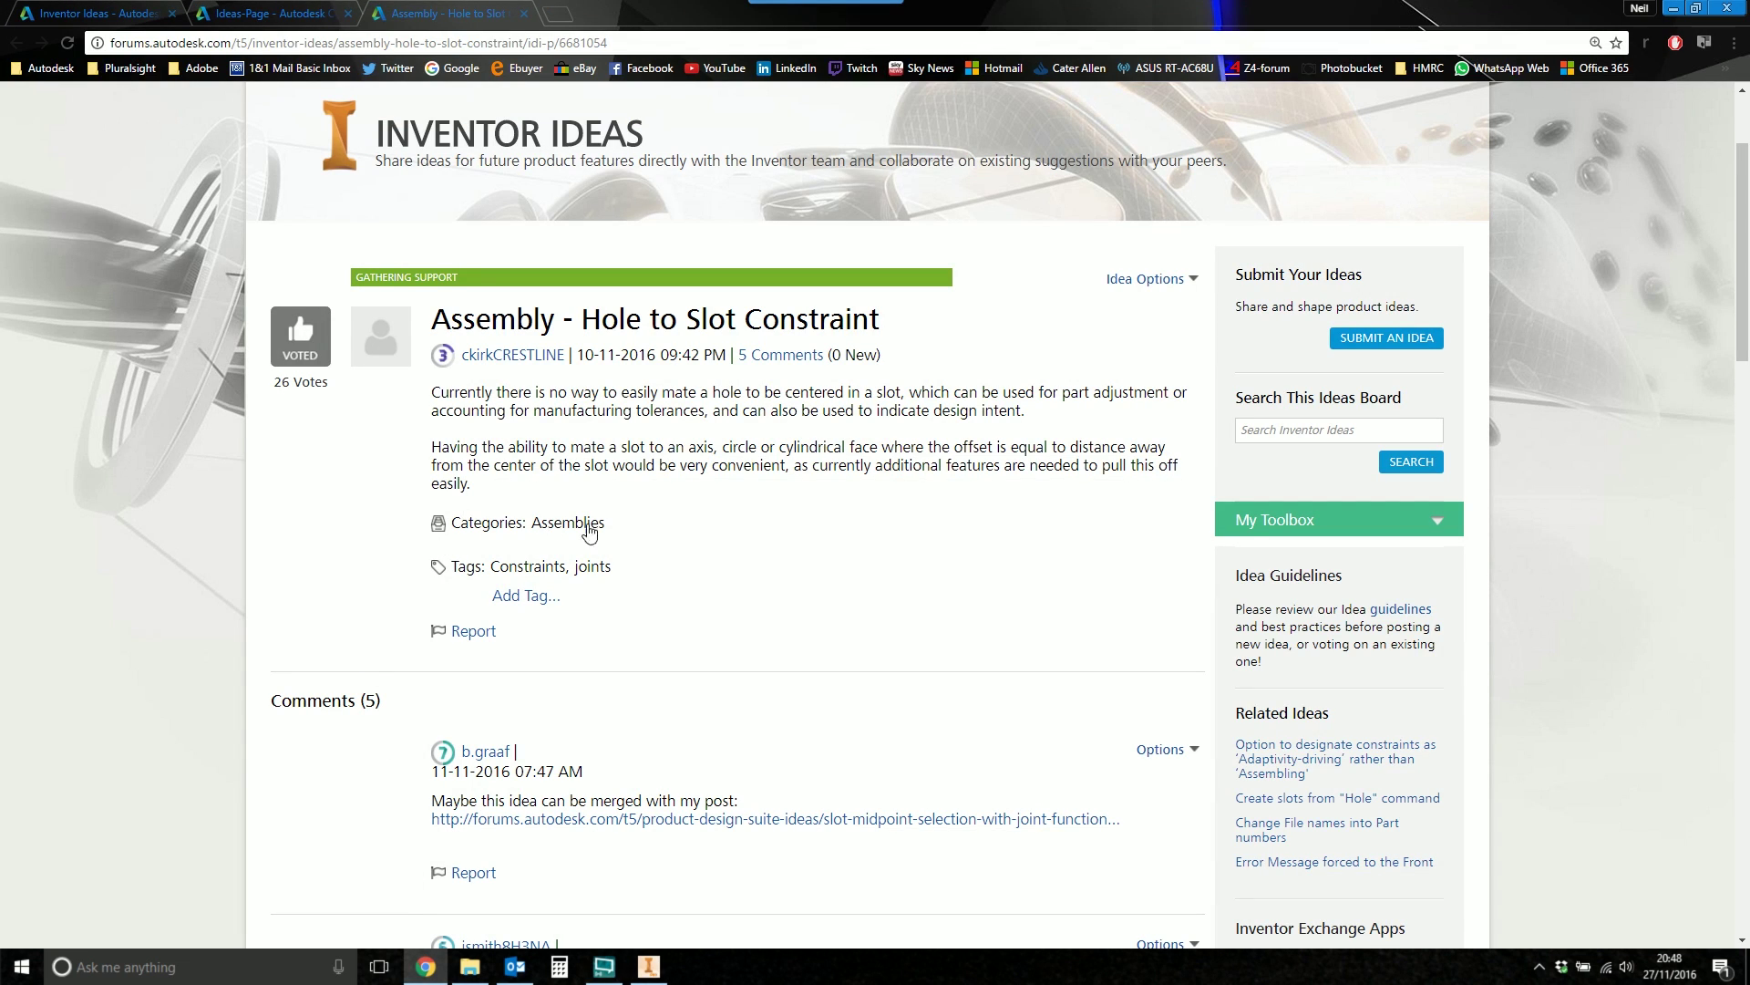
# - Scroll to the bottom of the idea page and go back to the Inventor Ideas board
pyautogui.scroll(-20, 223, 500)
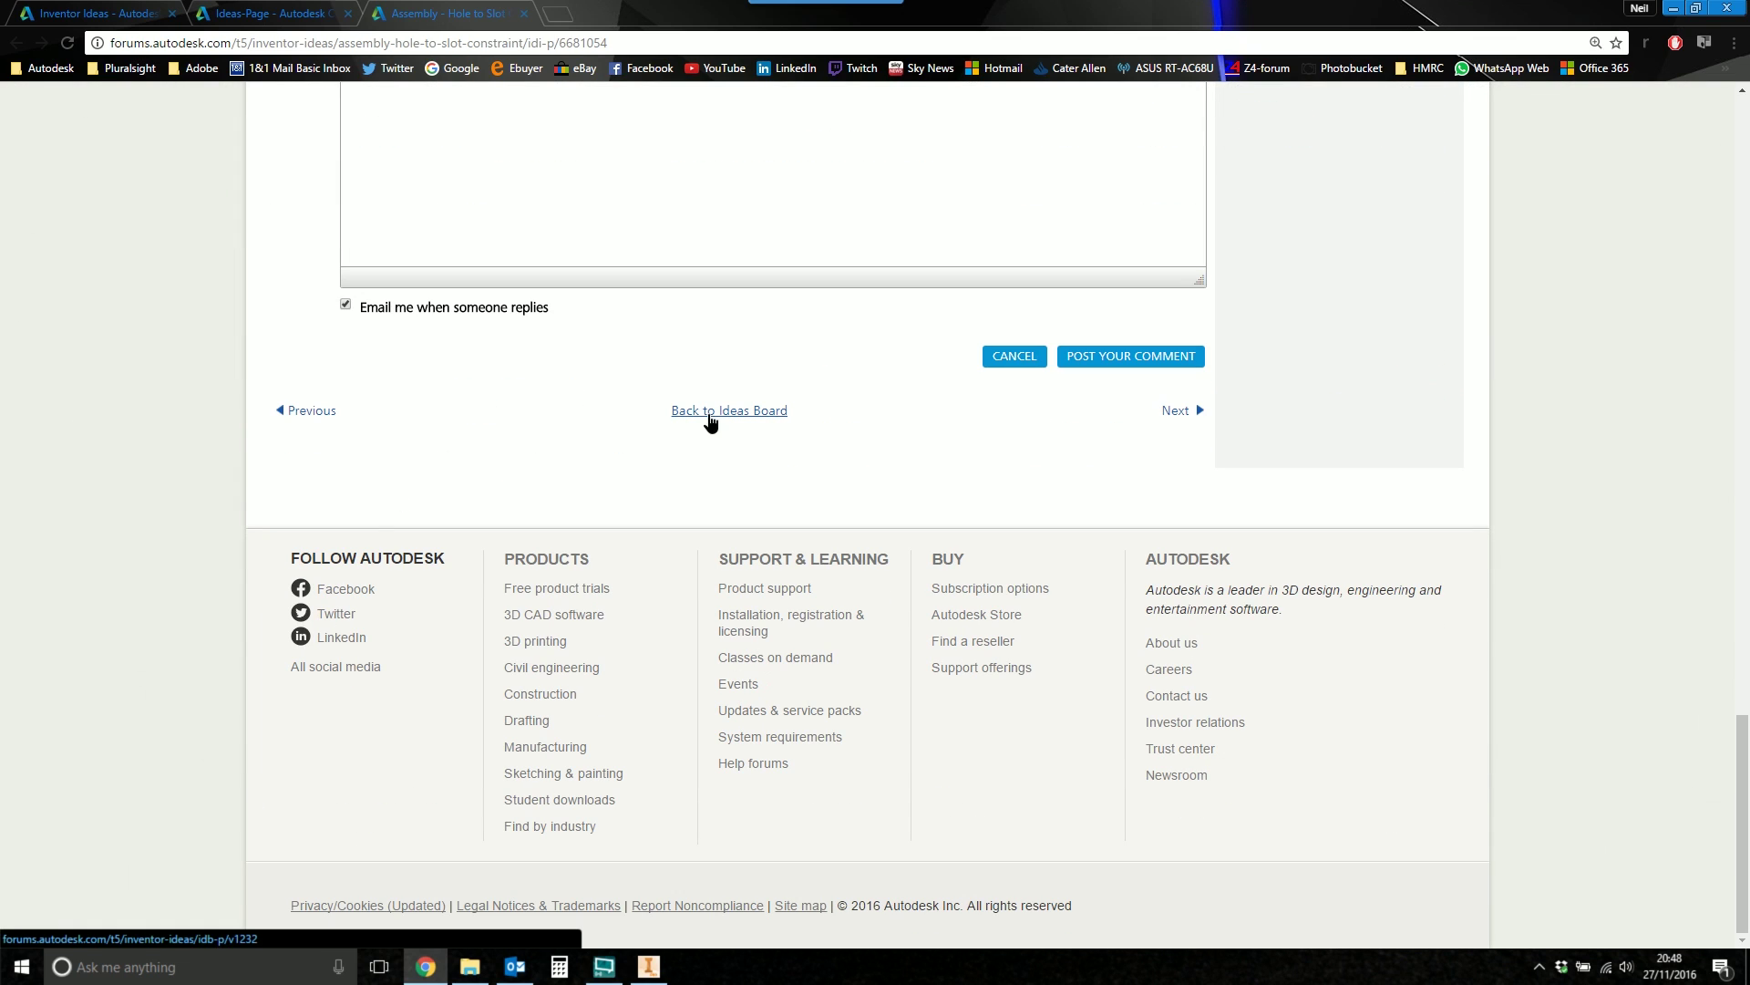
pyautogui.click(710, 421)
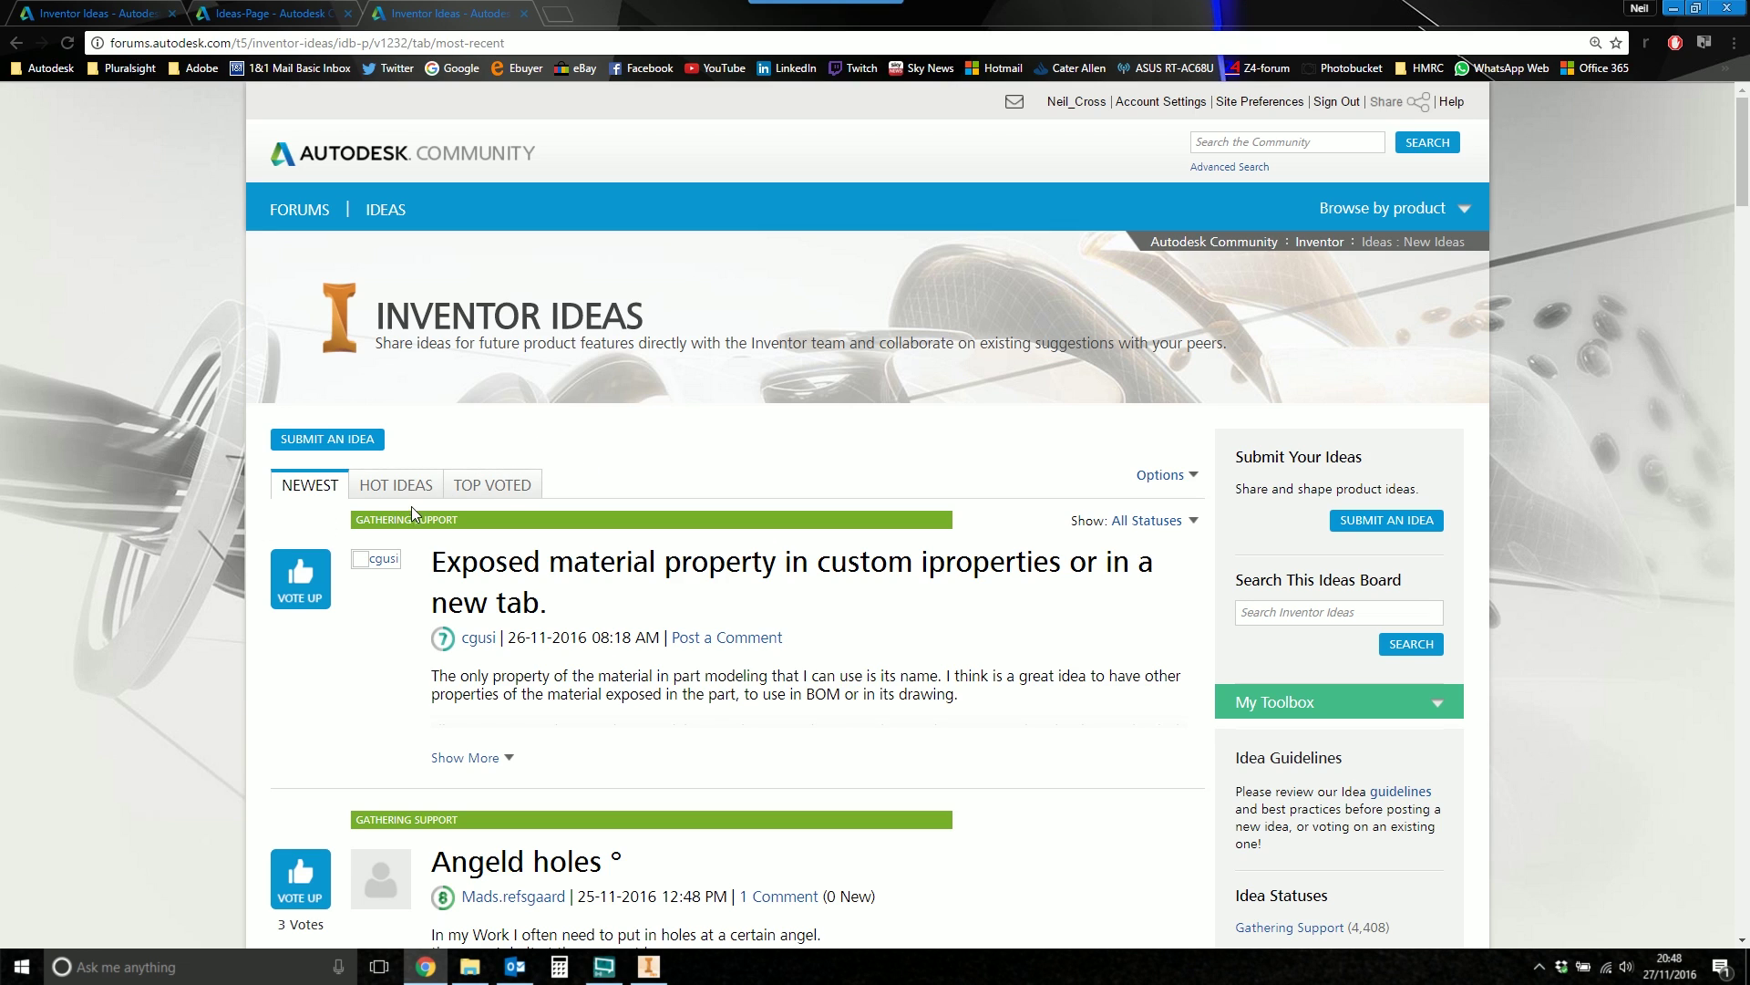
# - Start a new idea submission titled 'Hole slot' and dismiss the similar-ideas suggestions
pyautogui.click(283, 439)
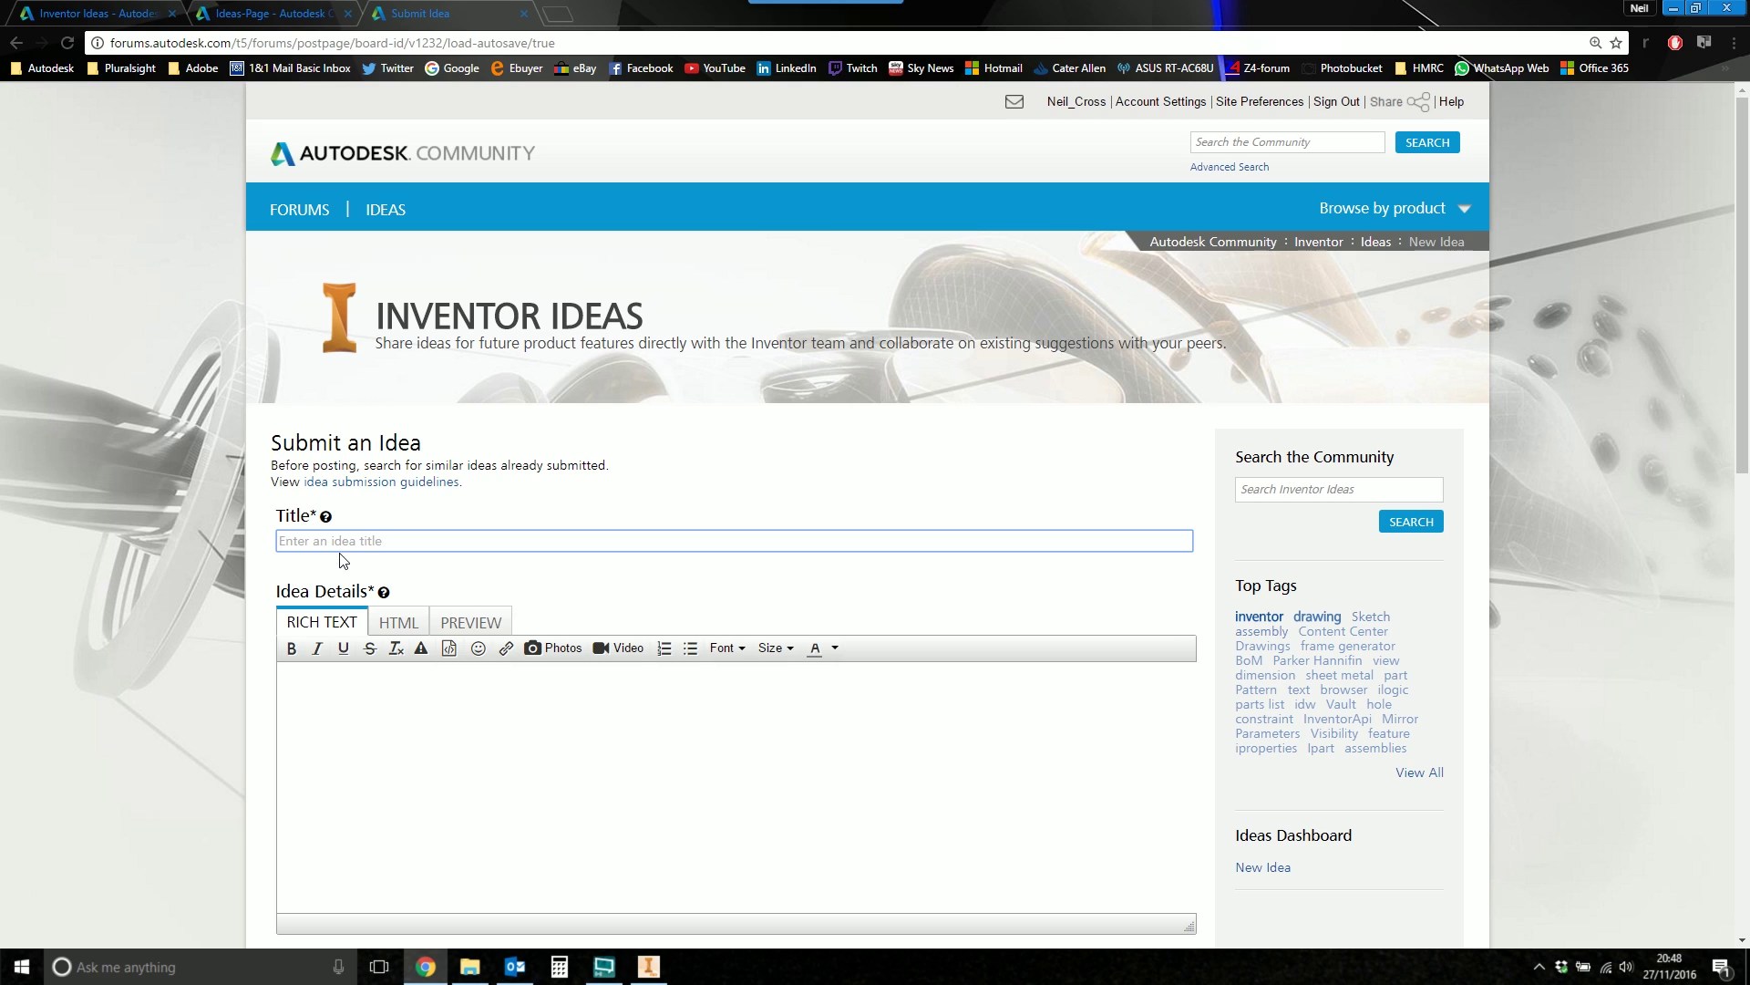
pyautogui.write('Hole slot')
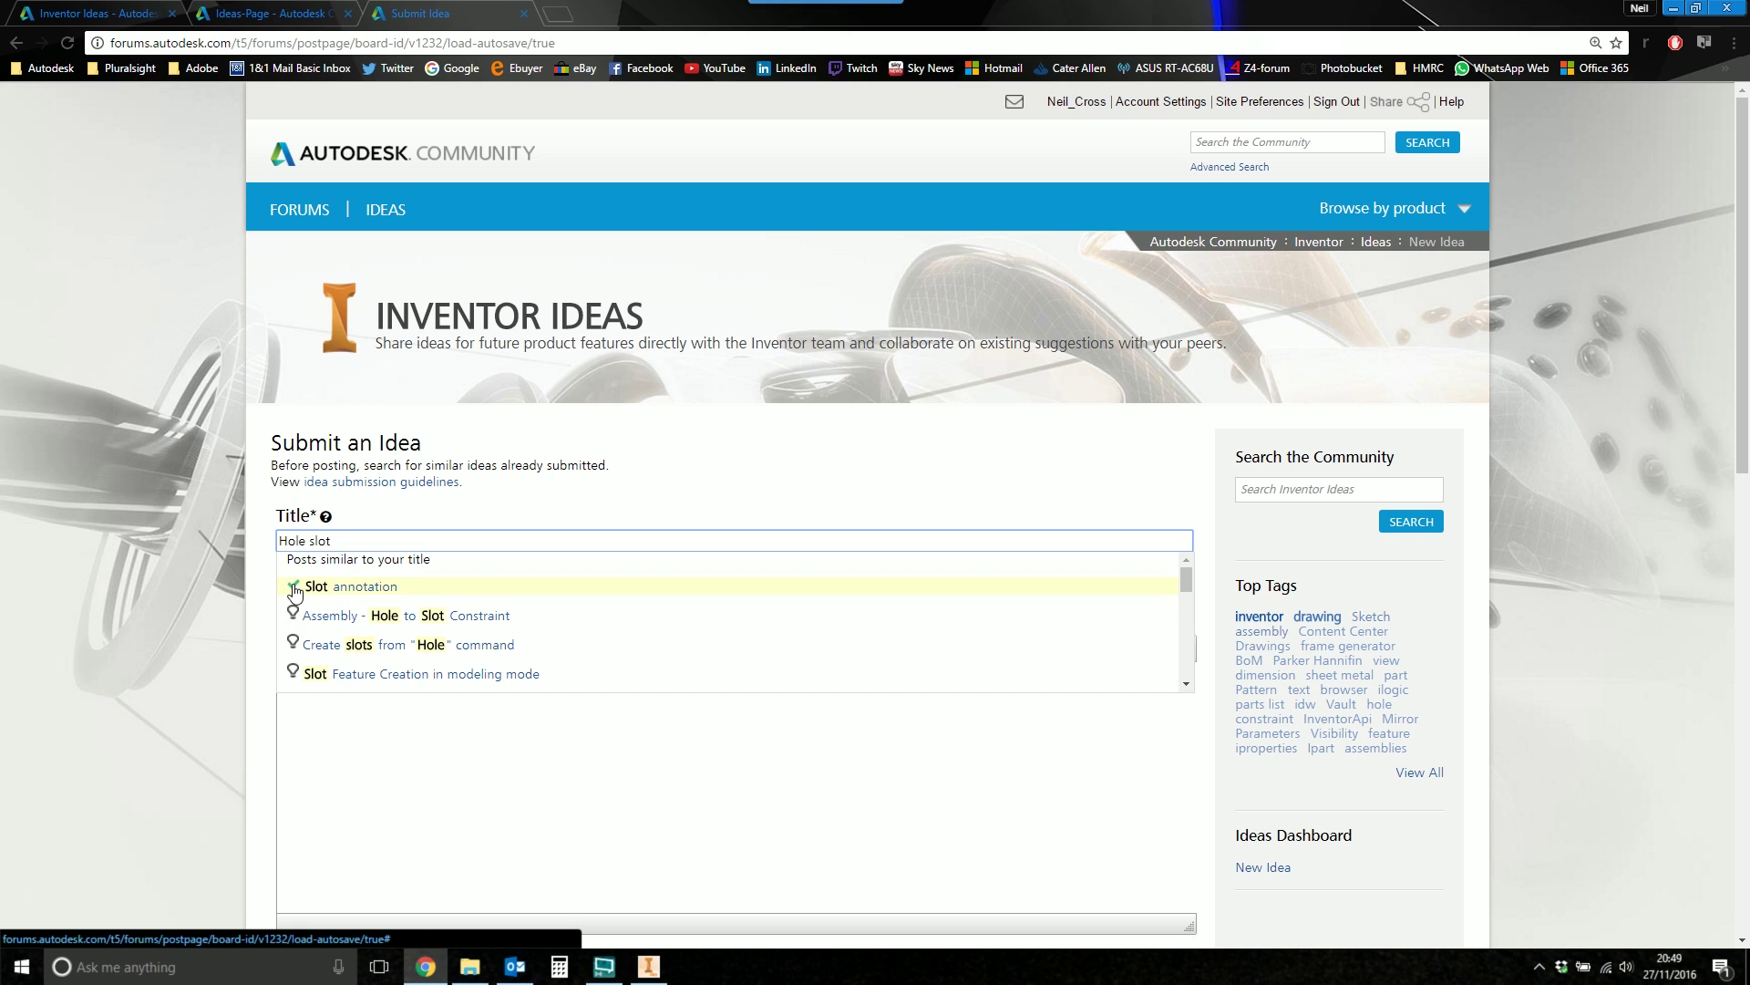
pyautogui.click(193, 684)
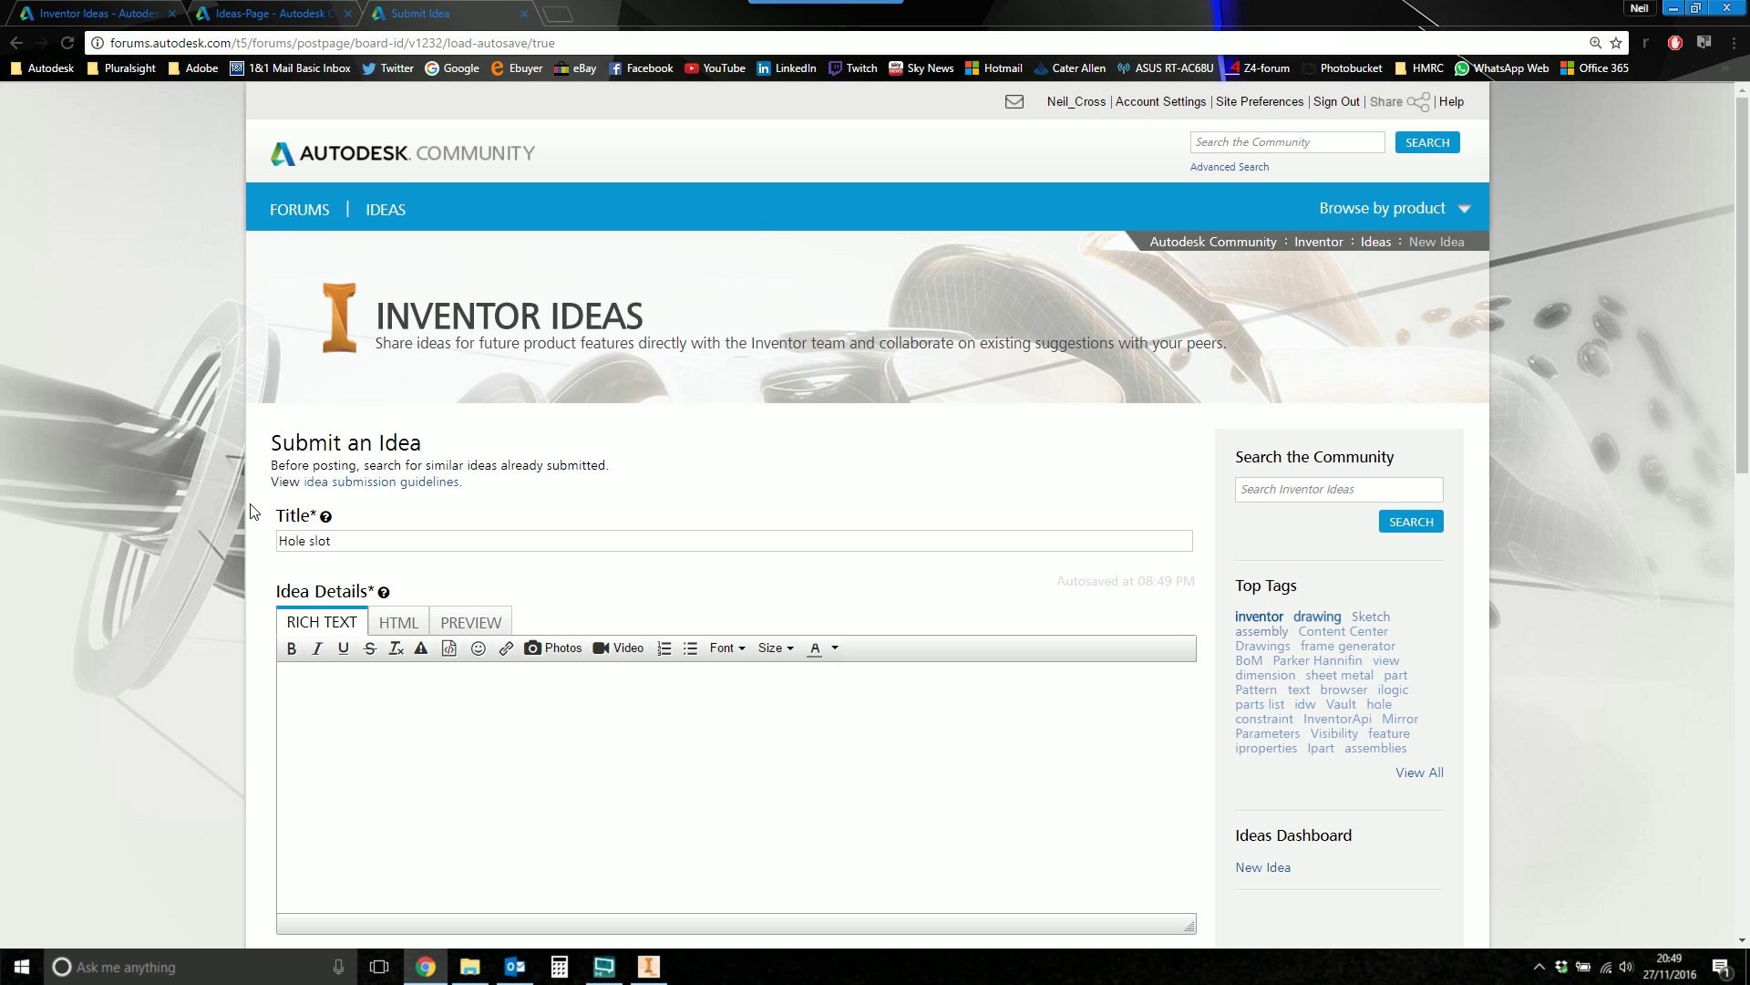
pyautogui.click(605, 966)
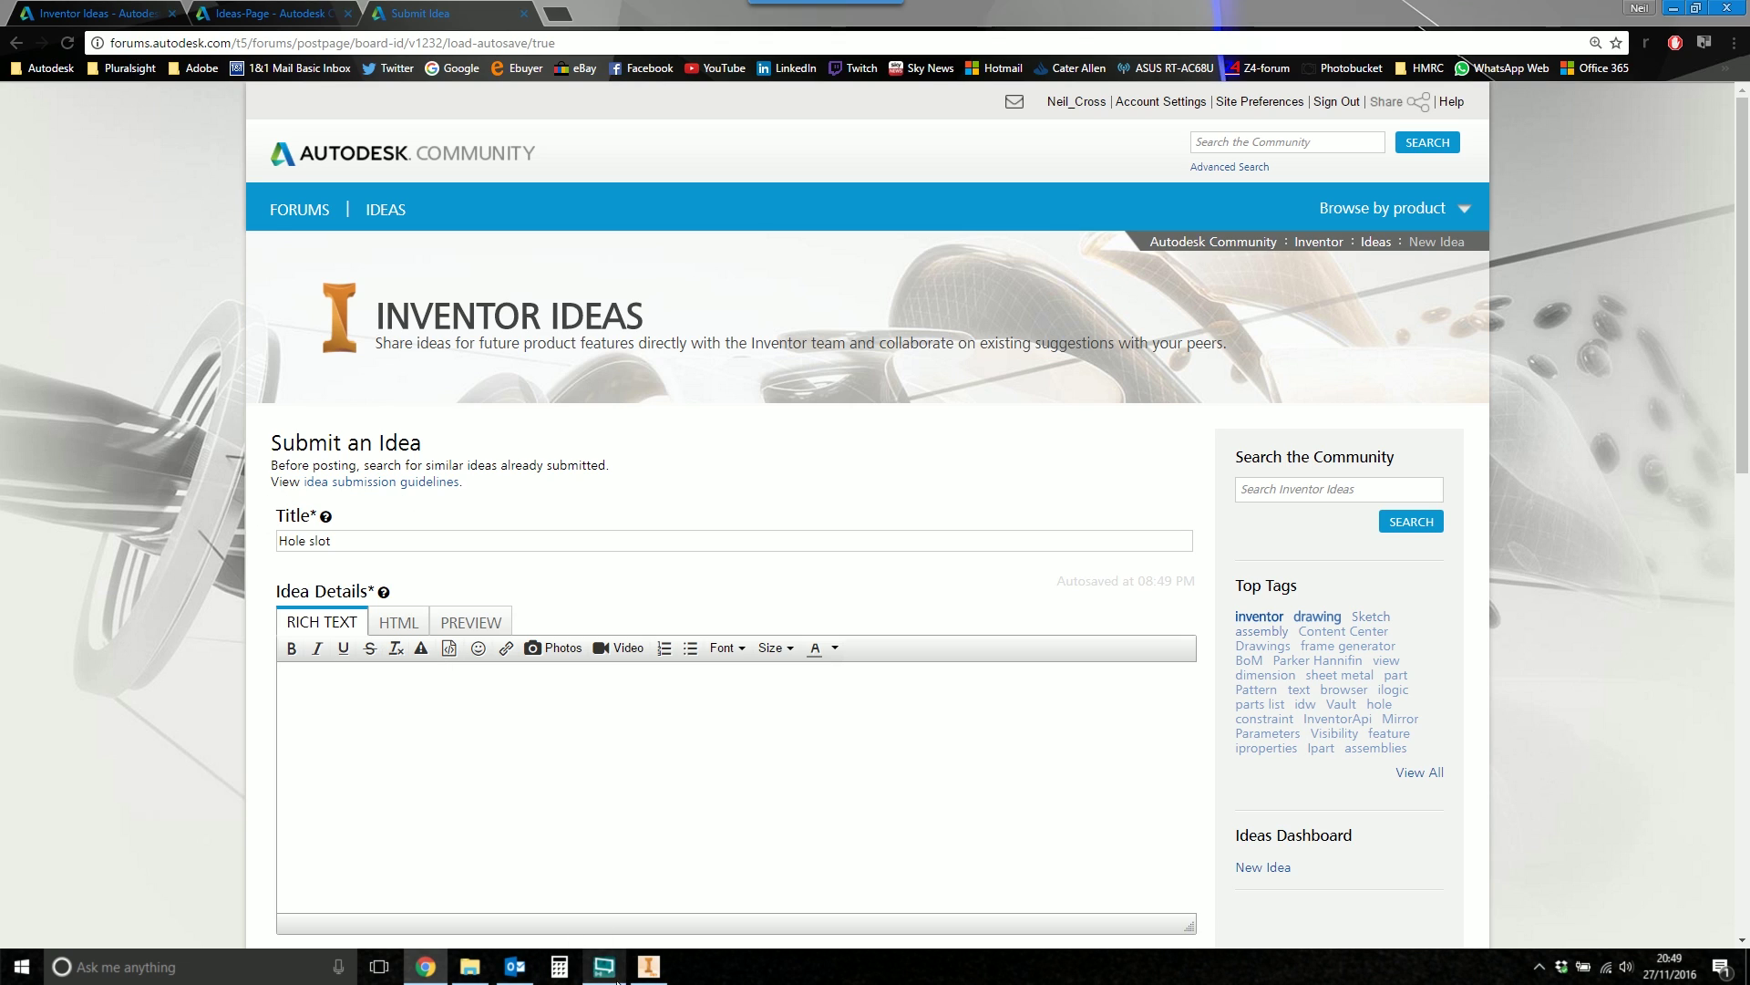